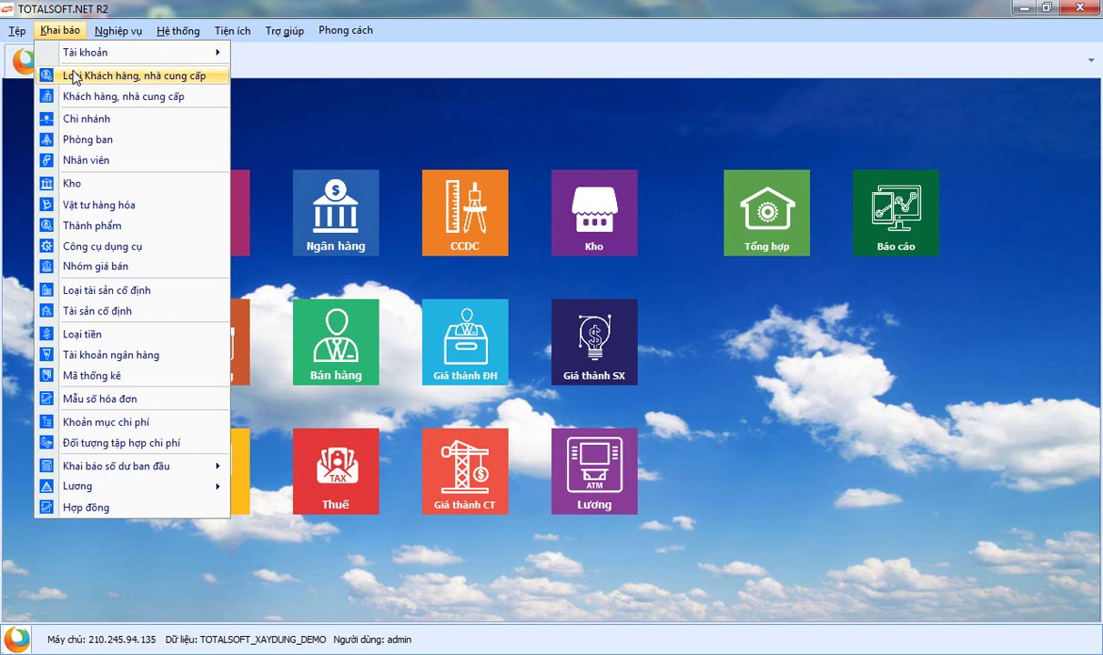
Open the opening balance declaration for accounts (Tài khoản) and delete the row for account 1111
mouse_move(136, 476)
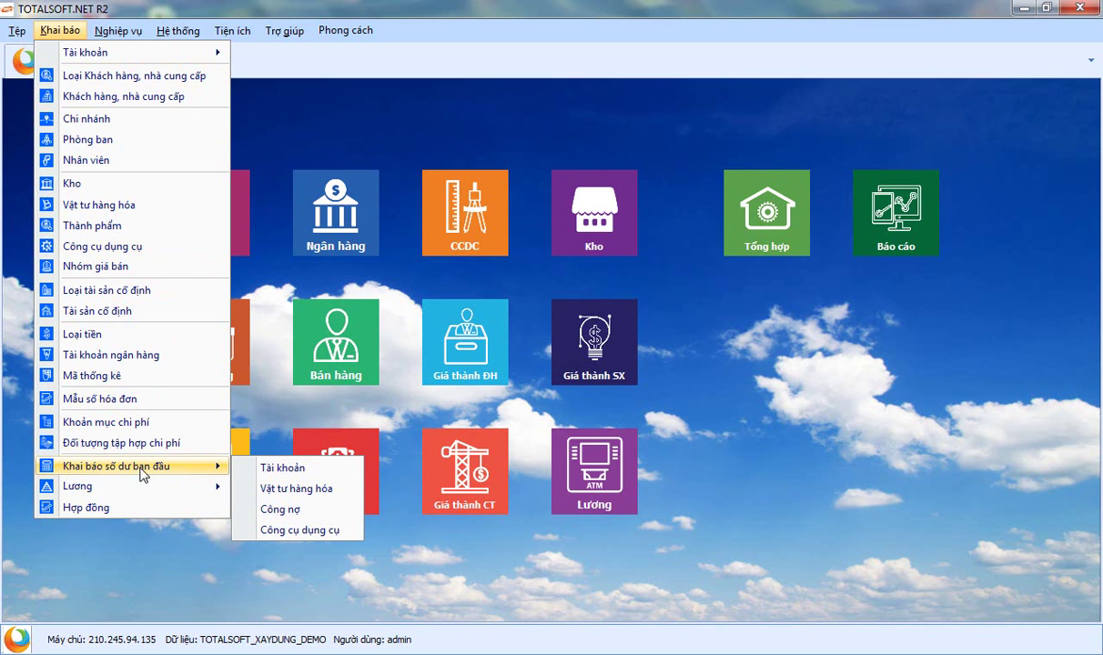
click(282, 468)
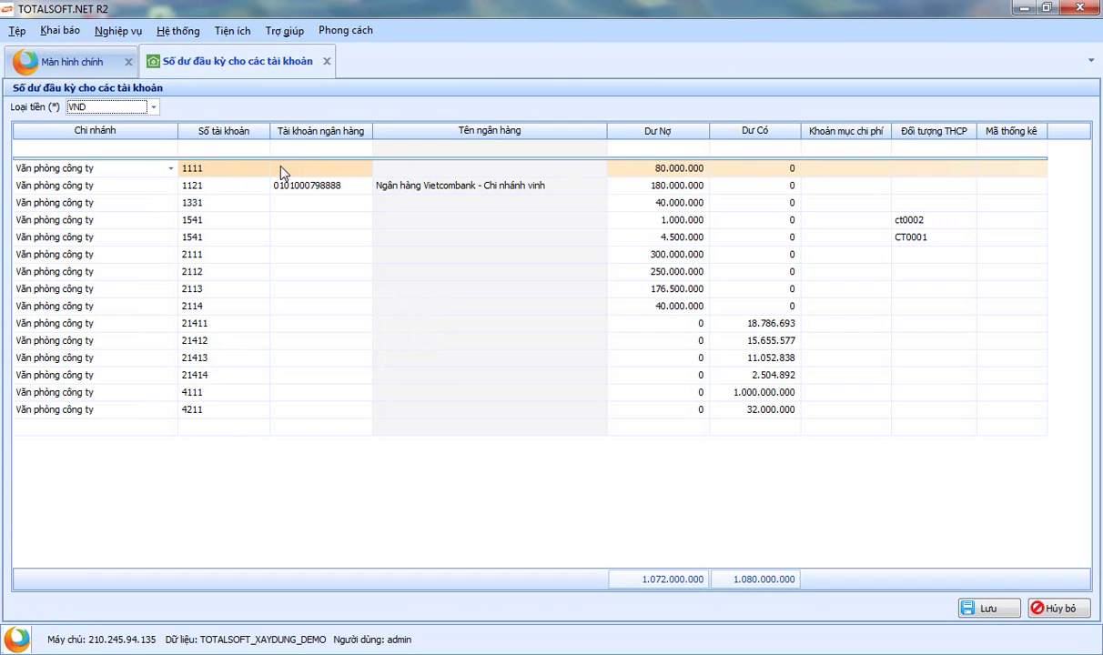
right_click(187, 171)
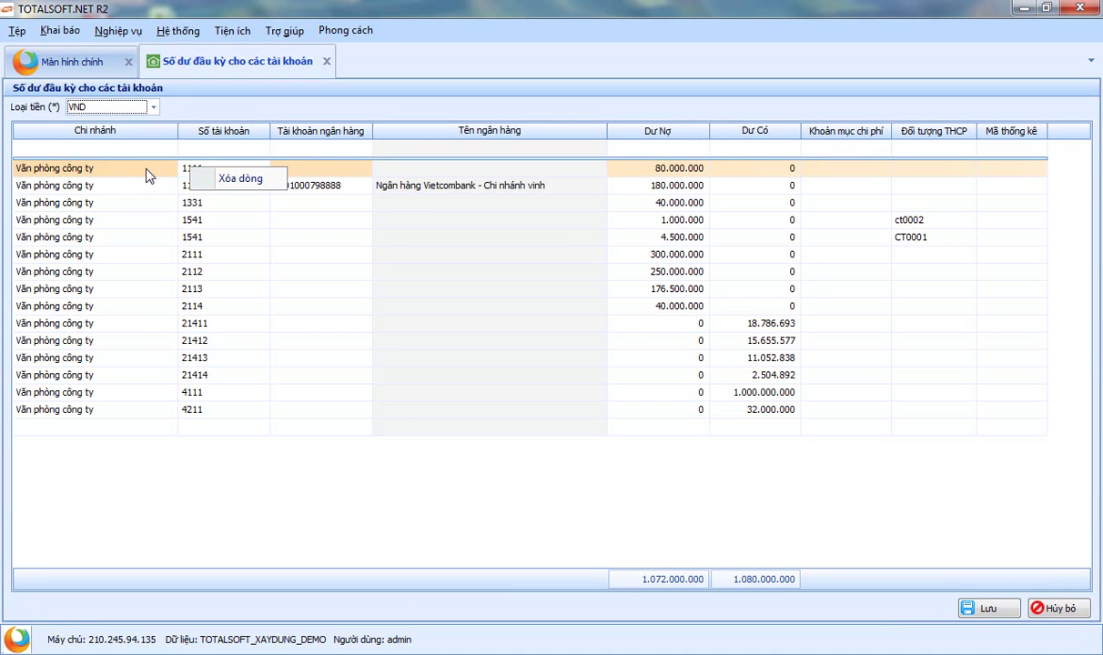
click(241, 178)
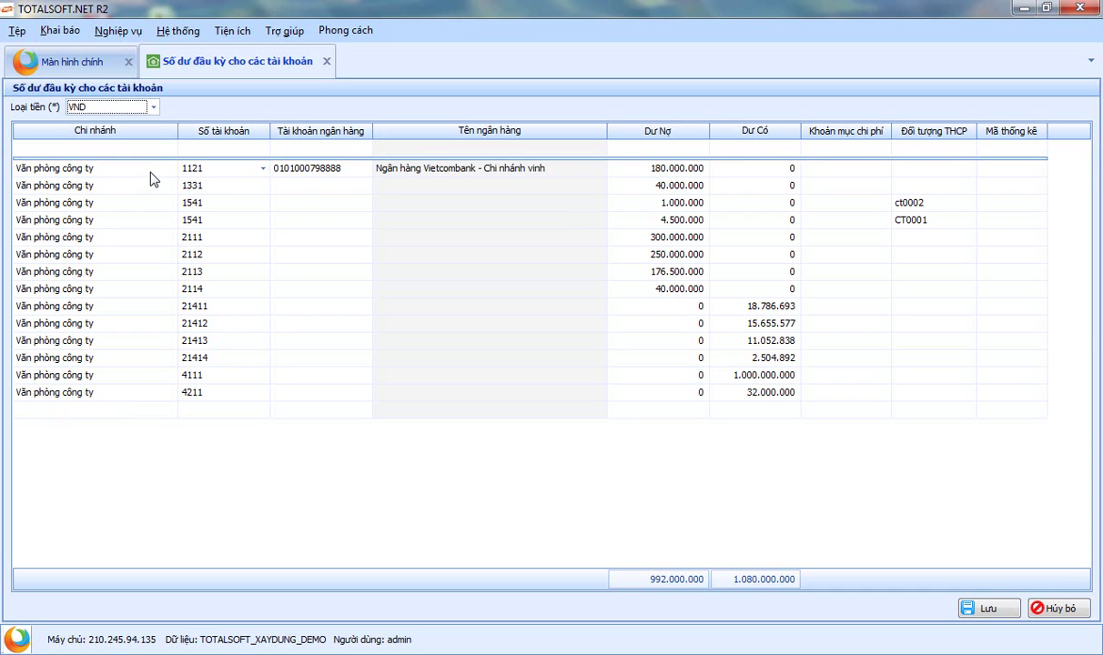
Delete the rows for accounts 1121 and 1331 from the account opening balances
click(151, 171)
right_click(151, 172)
click(205, 185)
click(152, 173)
right_click(151, 173)
click(202, 182)
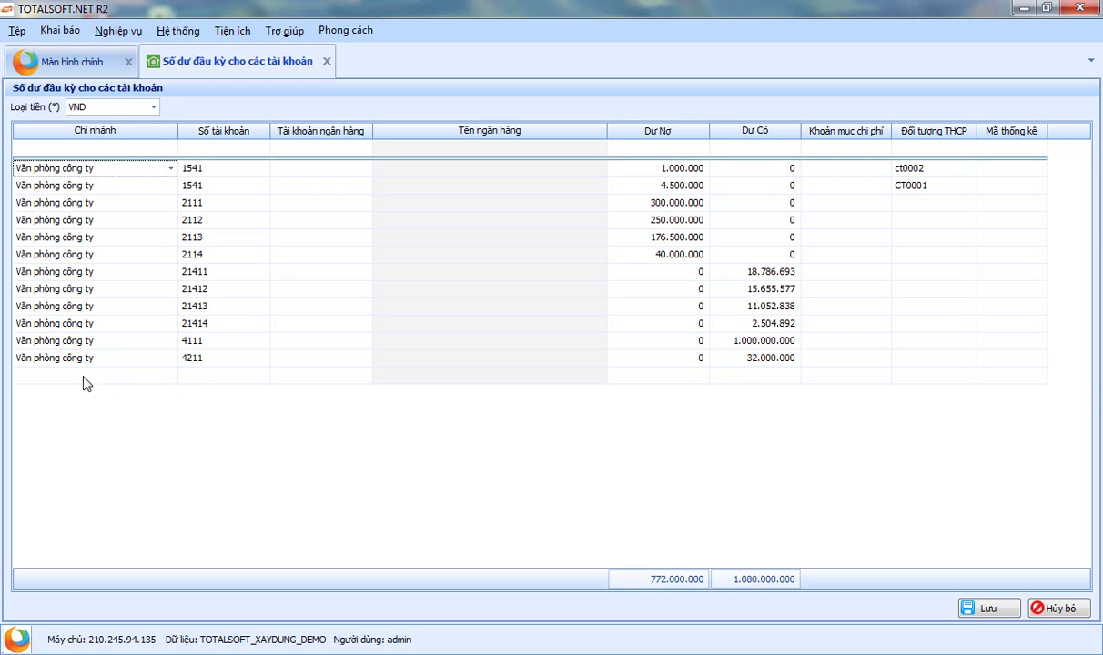
Add an opening balance row for branch Văn phòng công ty, account 1111, with a debit balance (Dư Nợ) of 80.000.000
click(169, 377)
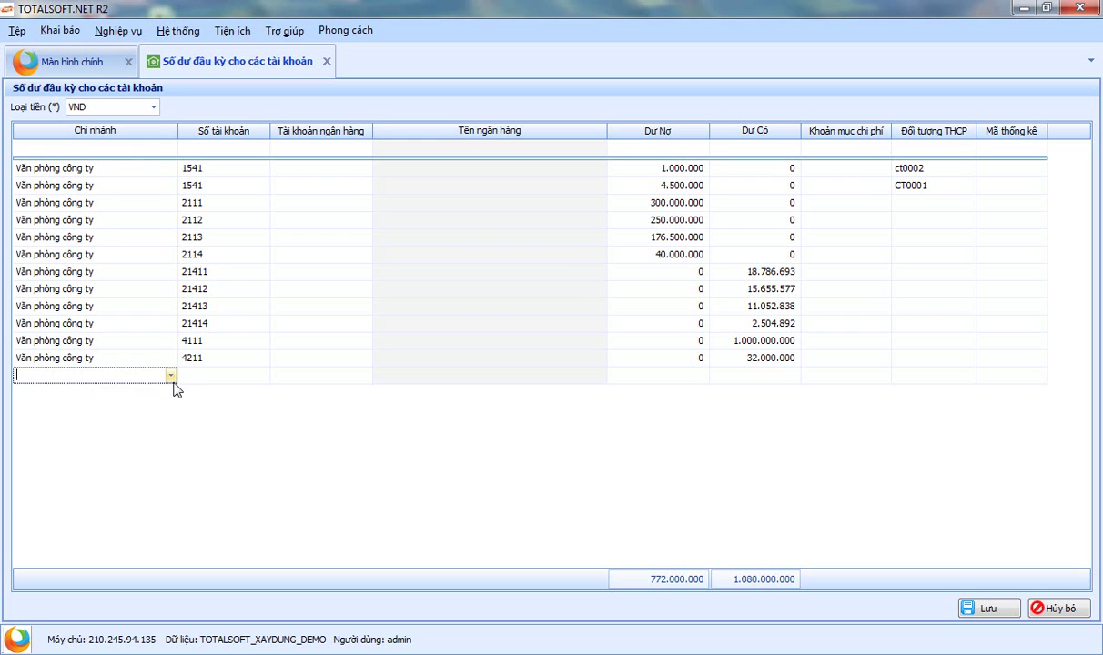
click(170, 375)
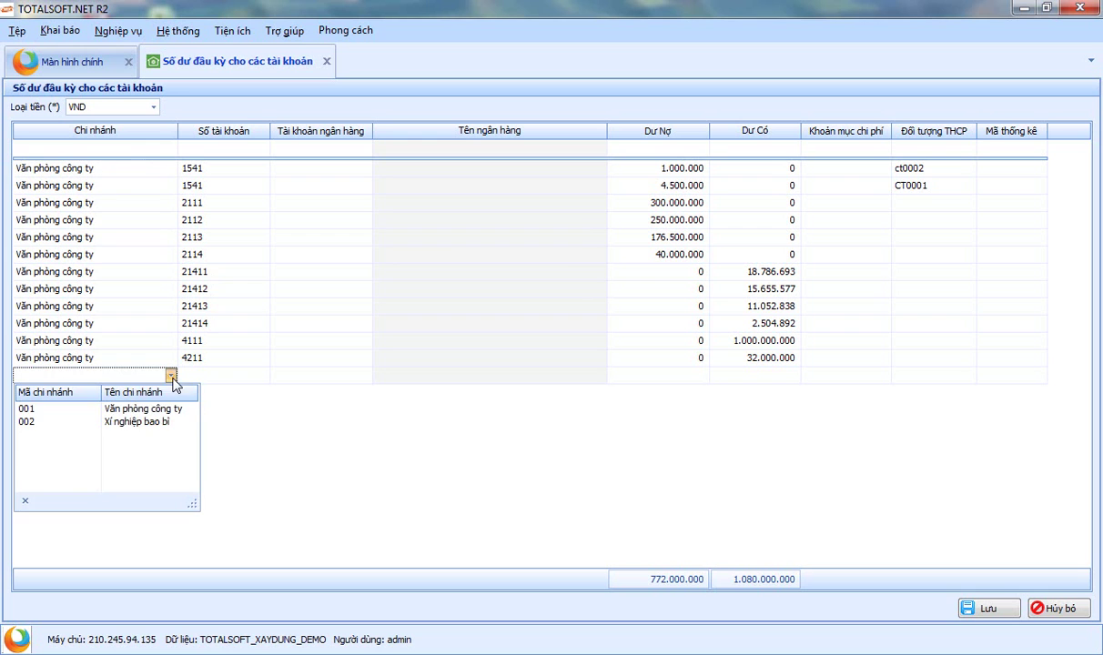
click(138, 410)
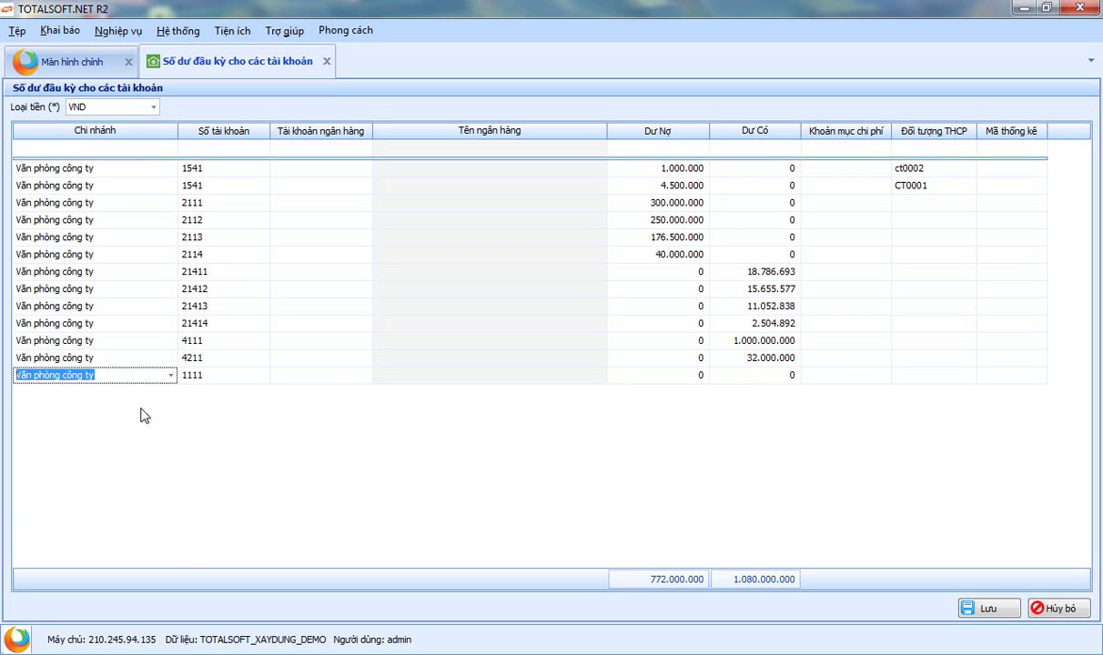
click(224, 377)
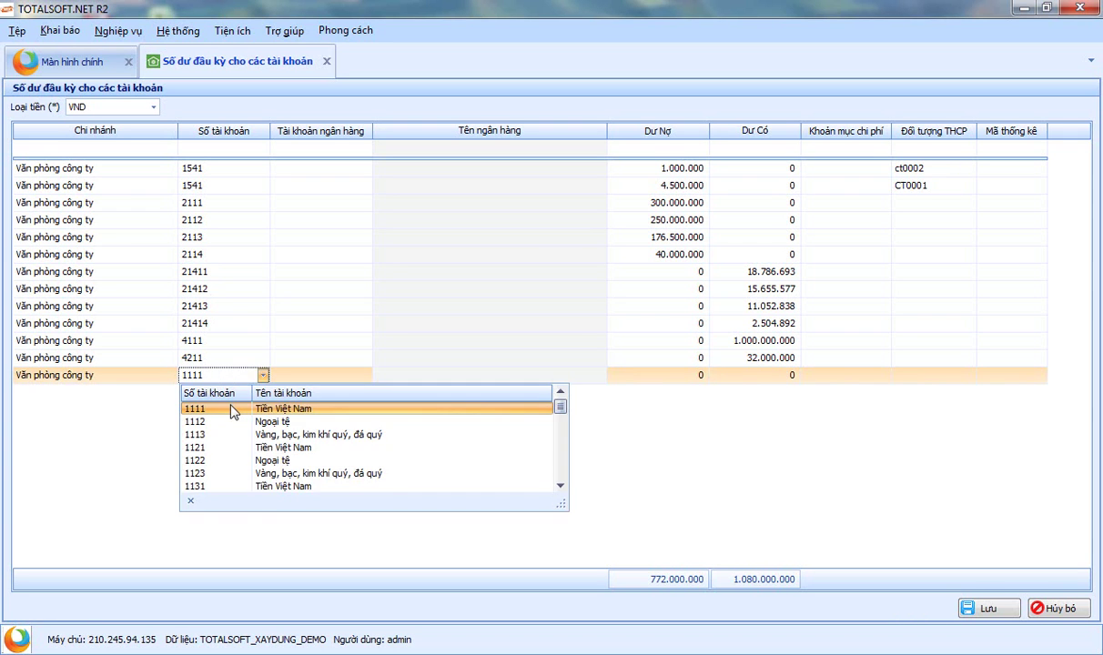
click(223, 406)
click(653, 376)
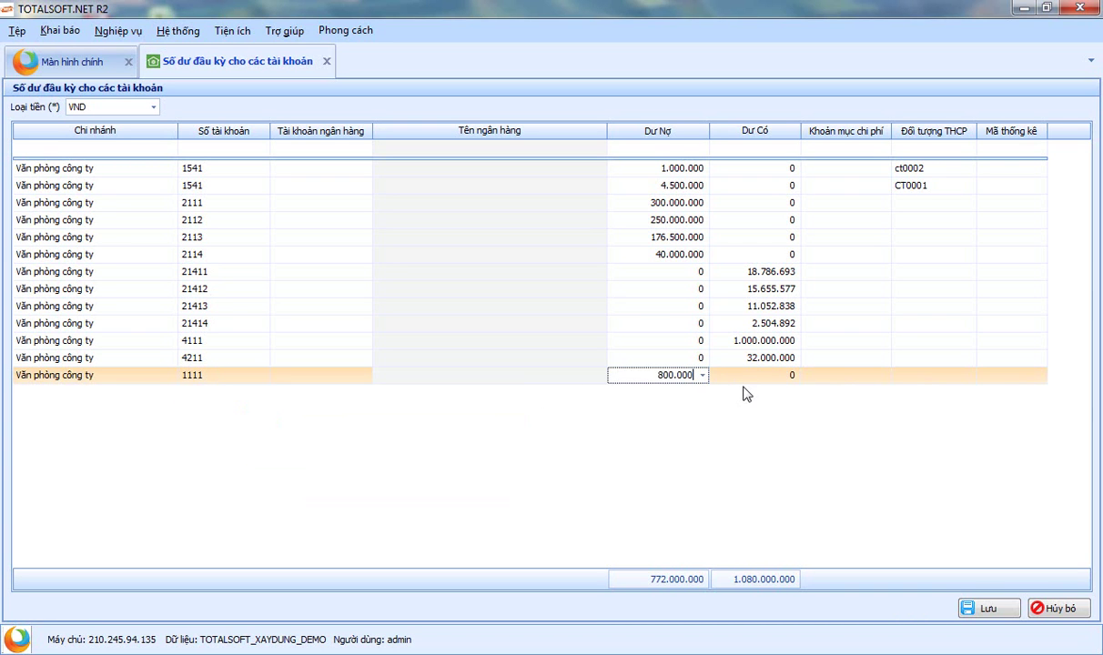
key(Tab)
key(Tab)
key(Tab)
key(Return)
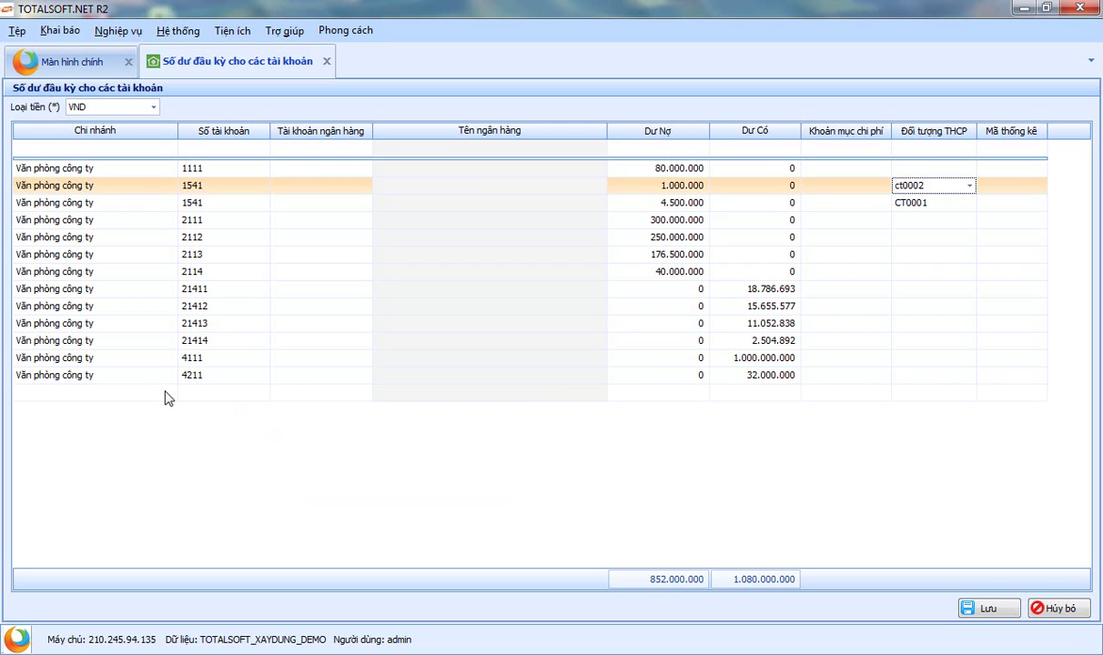
Add a Văn phòng công ty row for account 1121 with the Vietcombank - Chi nhánh vinh bank account and a debit balance of 10.000.000
click(169, 398)
click(171, 396)
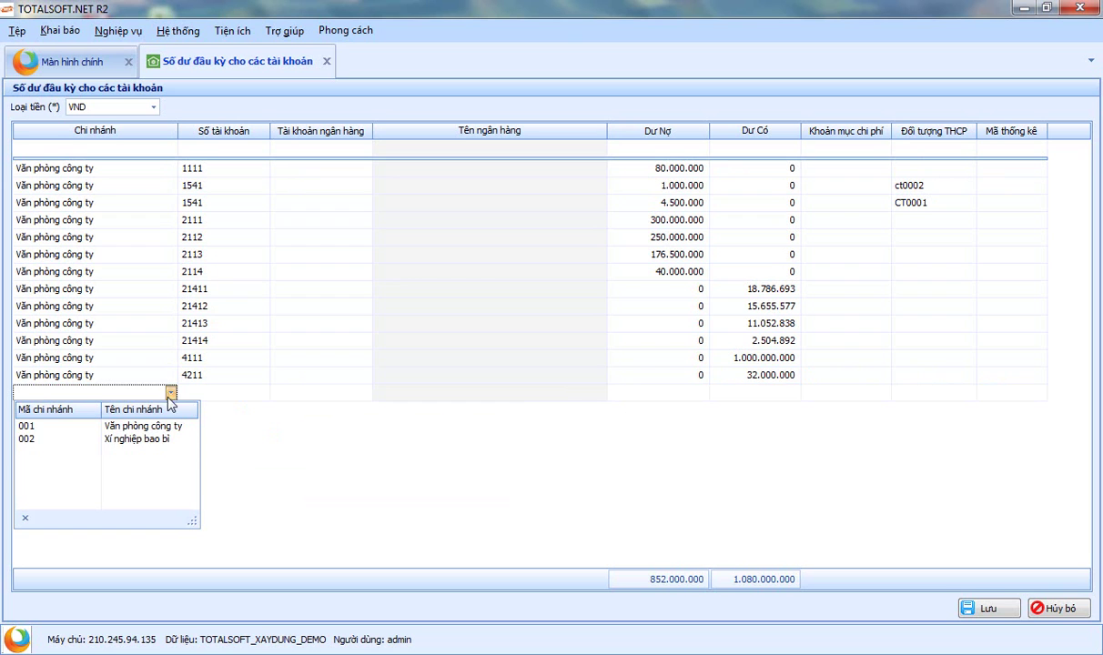
click(166, 426)
click(225, 393)
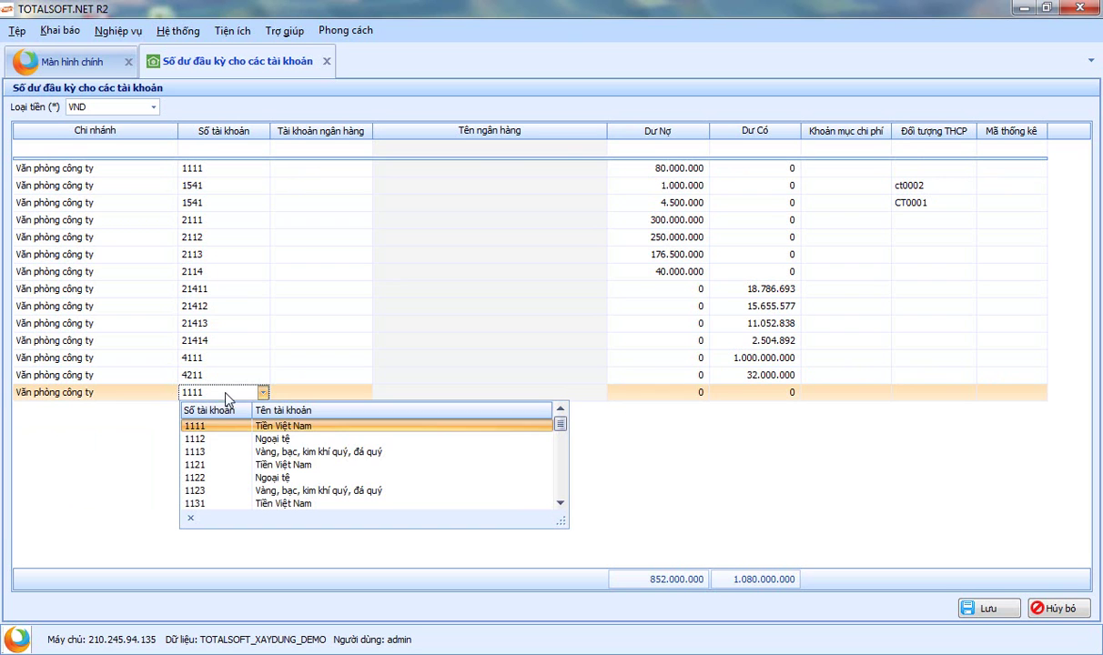
click(264, 464)
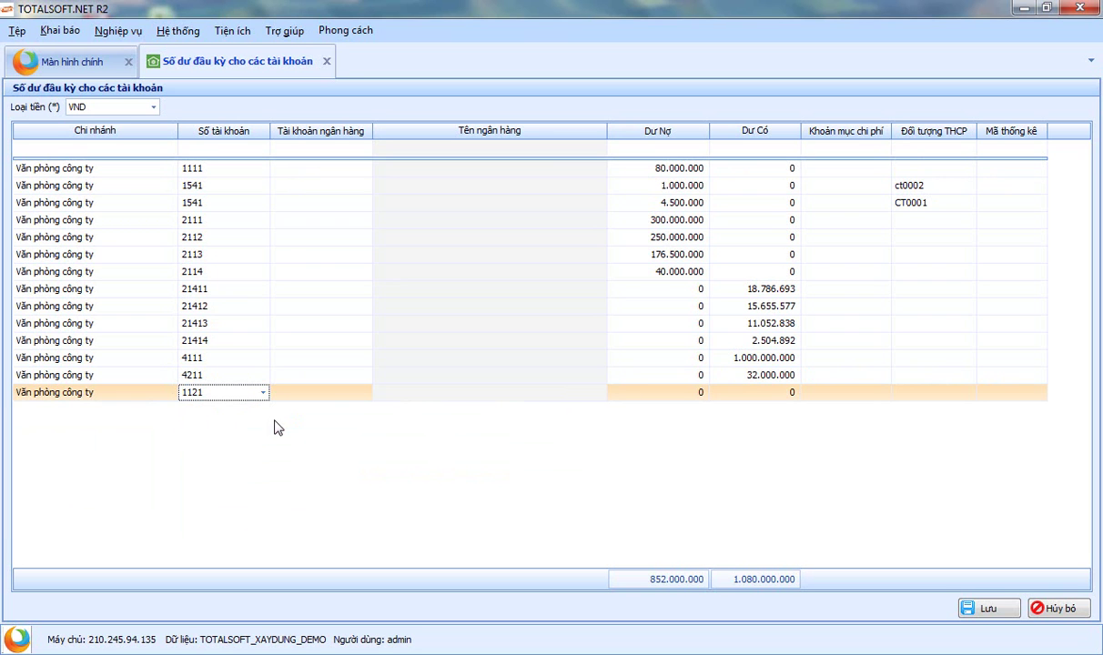
click(364, 395)
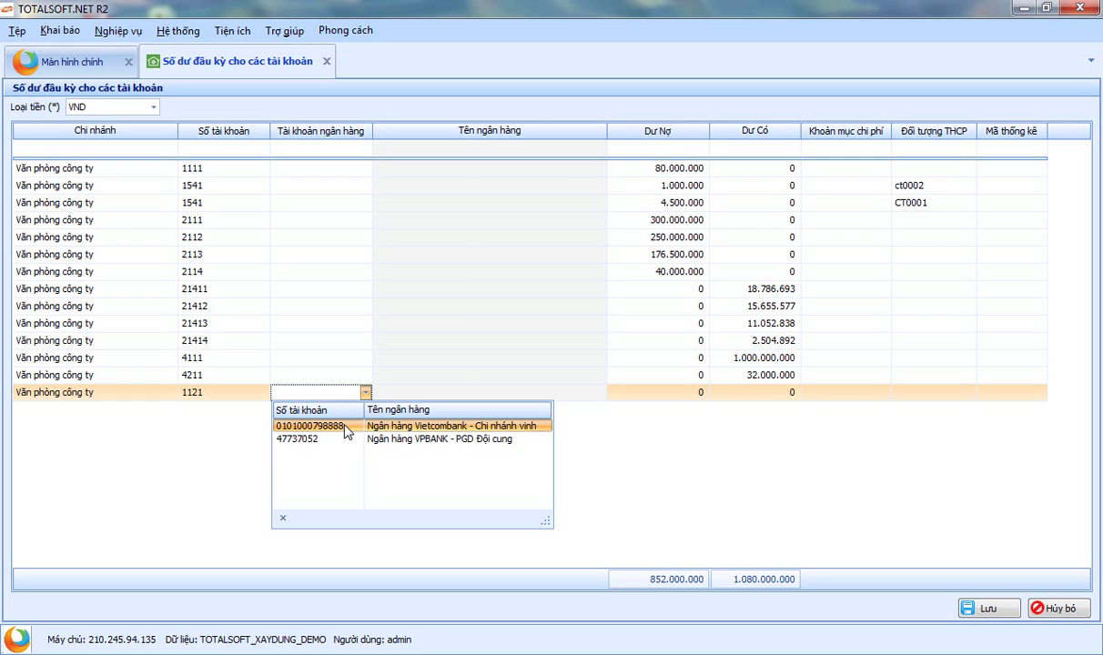
click(346, 427)
click(682, 393)
double_click(688, 392)
text(100)
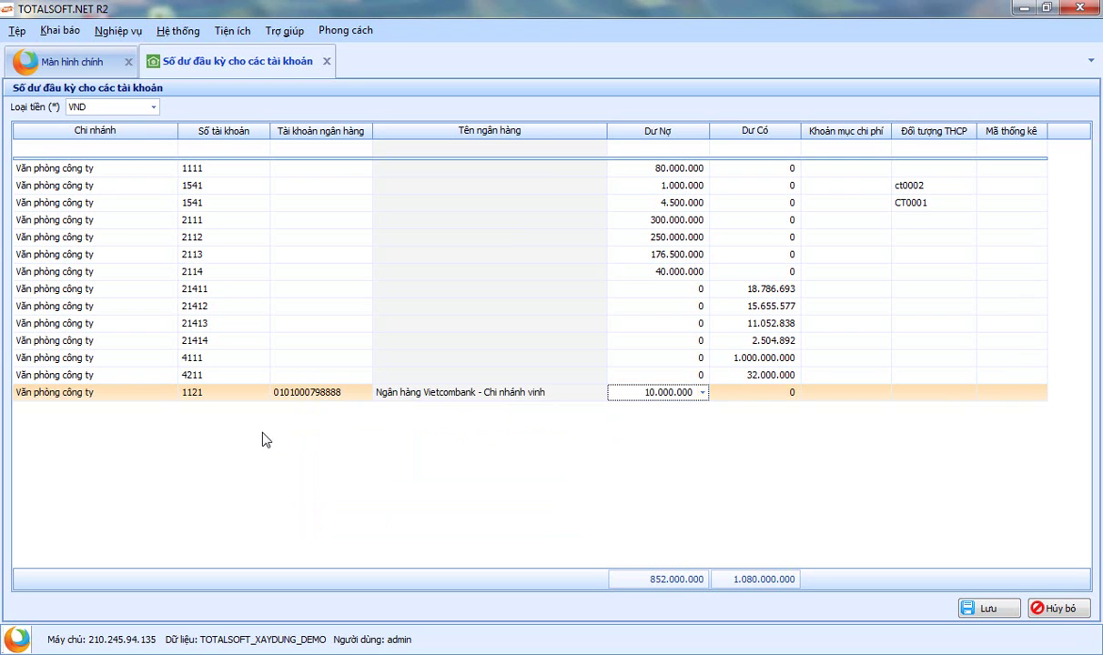
key(Down)
Add a Văn phòng công ty row for account 1121 with the VPBANK - PGD Đội cung bank account and a debit balance of 5.000.000
click(172, 410)
click(170, 409)
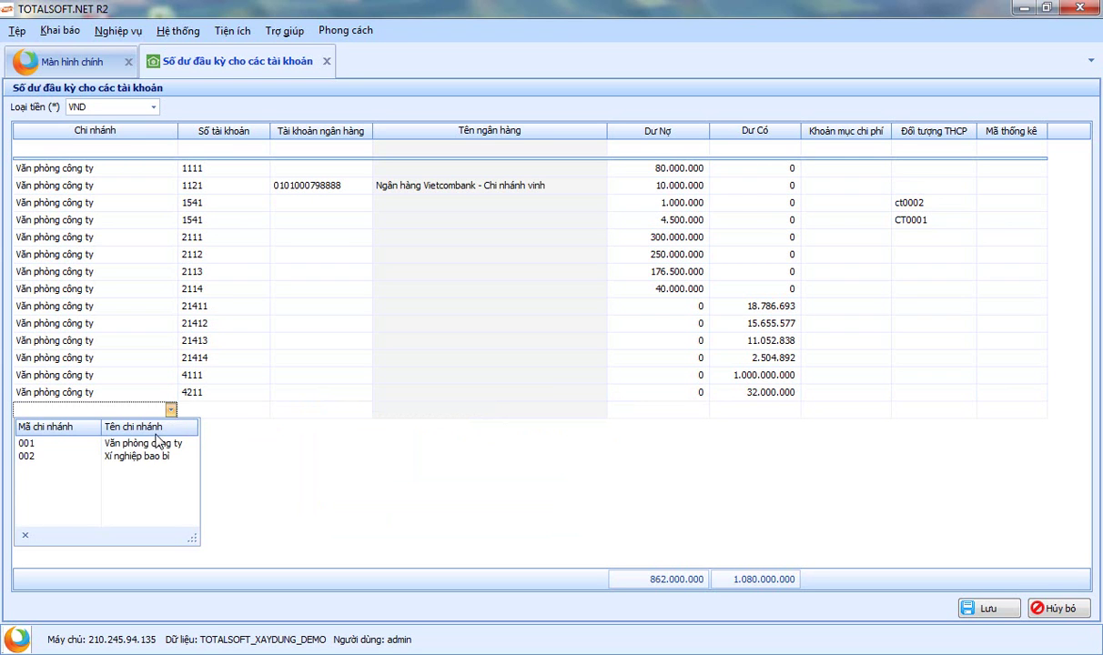
click(55, 444)
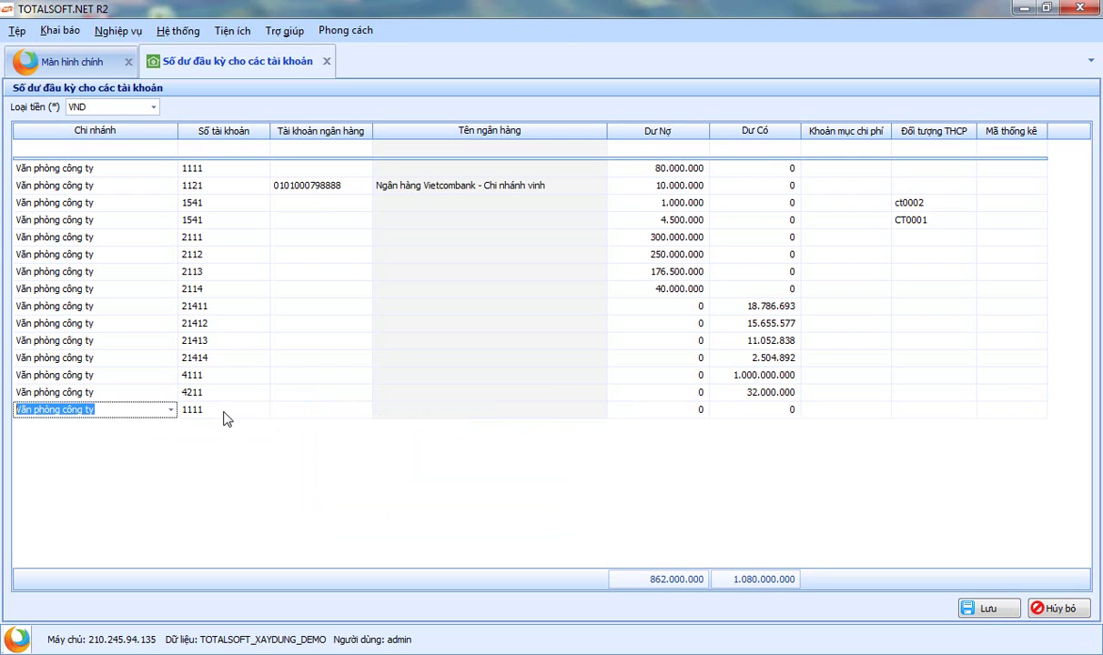
click(227, 410)
click(262, 481)
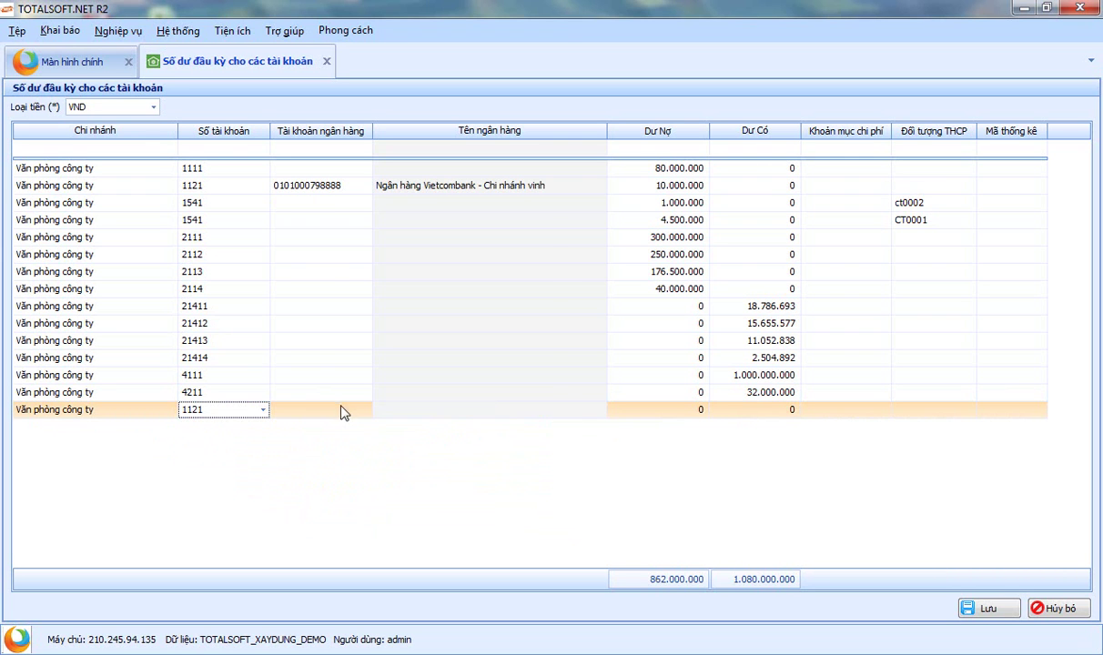
click(314, 410)
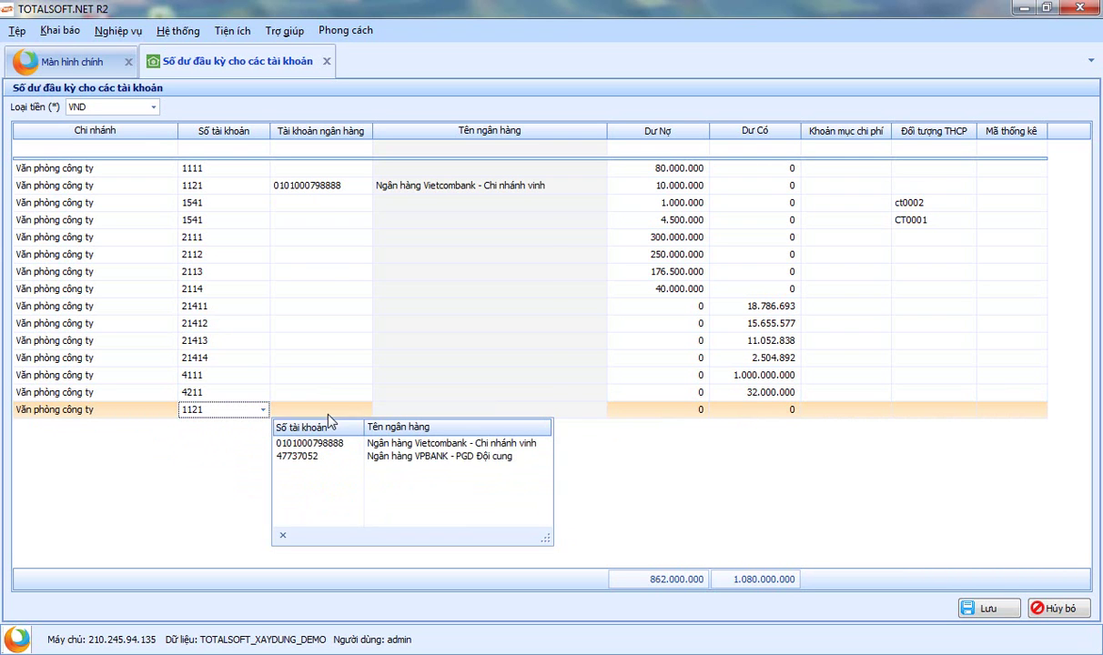
click(355, 462)
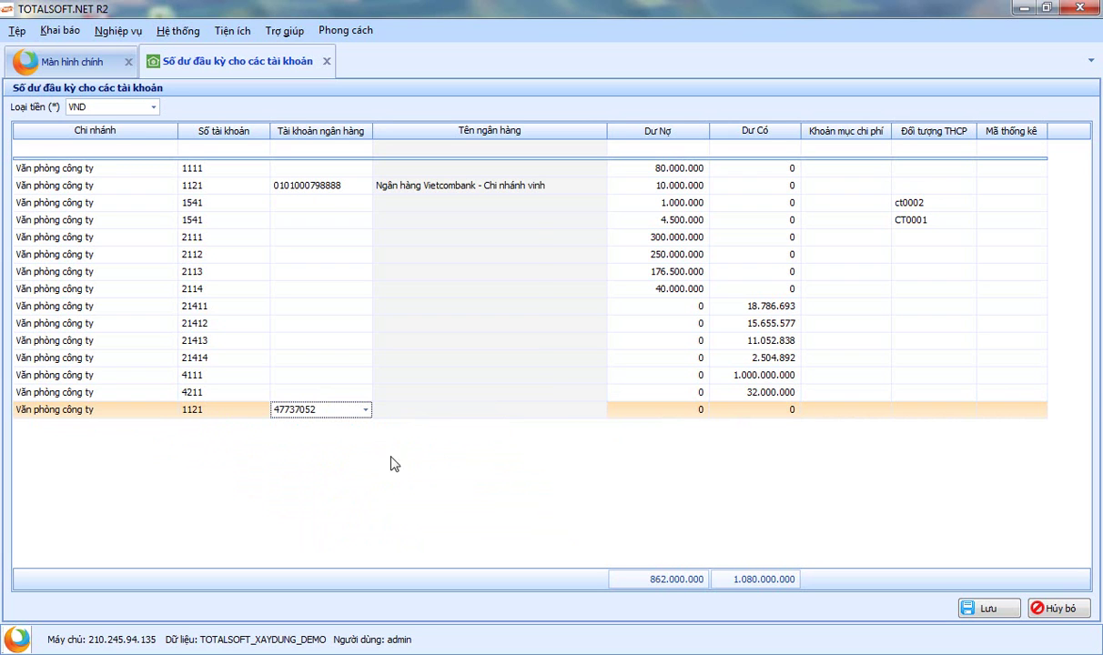
click(657, 410)
text(5000000)
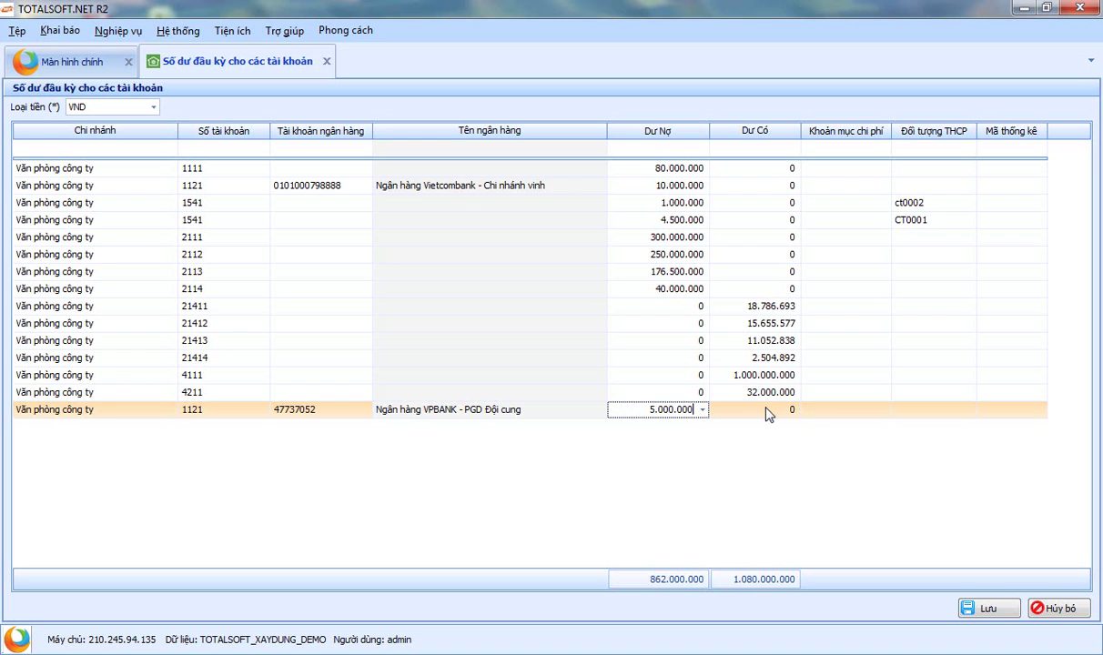
key(Return)
Save the account opening balances and close their declaration form
click(974, 613)
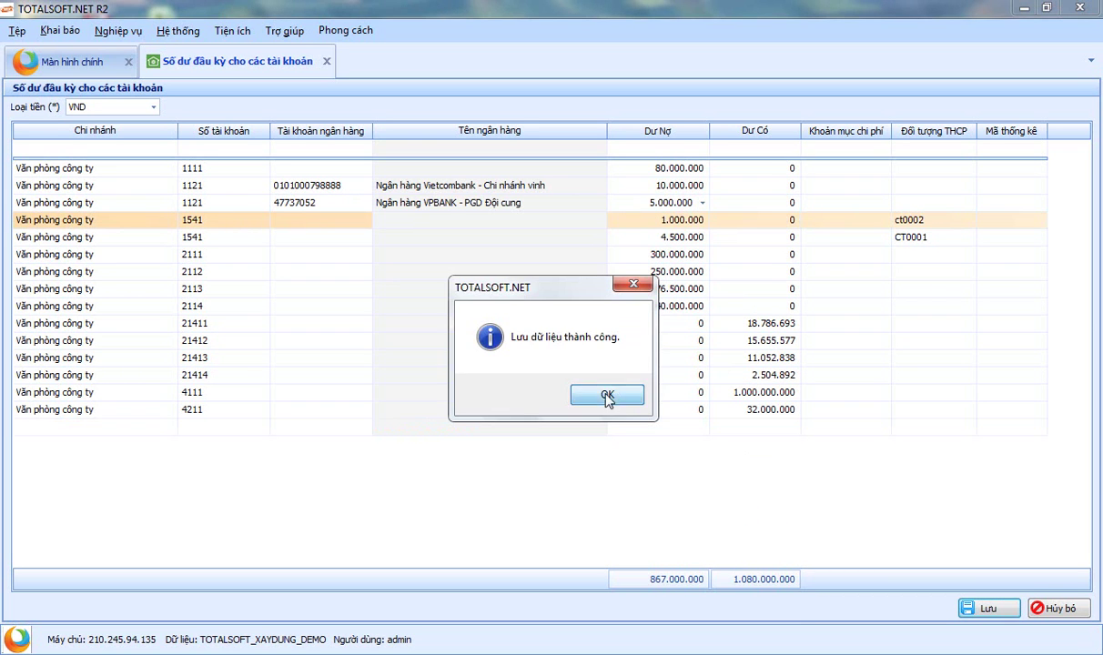
click(607, 397)
click(326, 62)
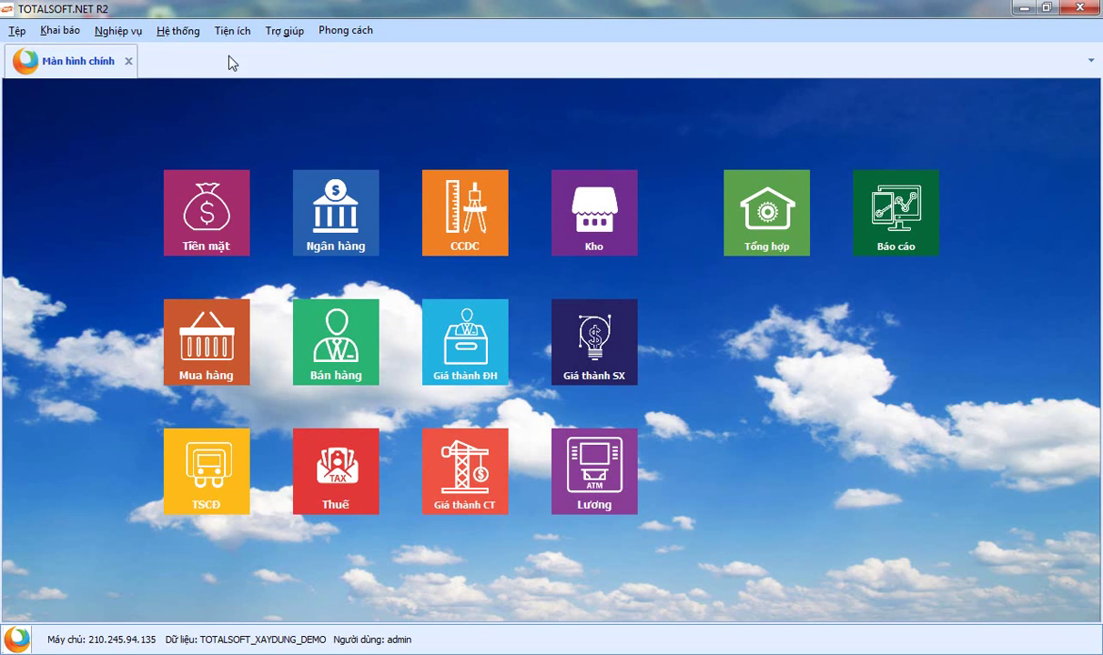
Reopen the account opening balances and review the account 1111 debit entry and the bank account choices for account 1121
click(59, 30)
mouse_move(159, 467)
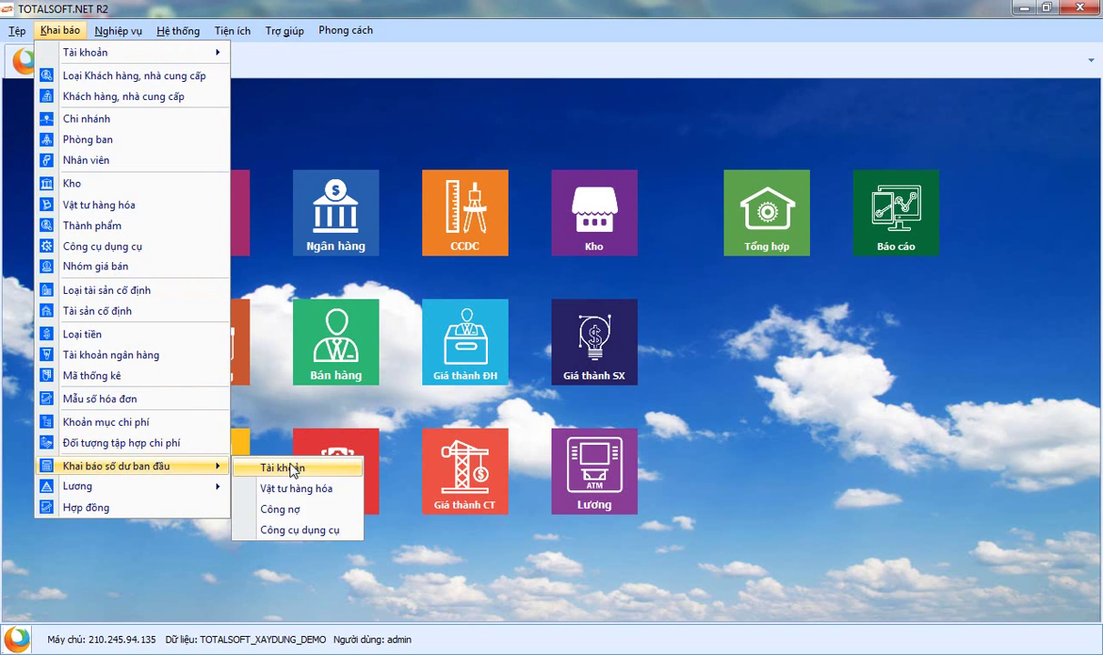
click(287, 467)
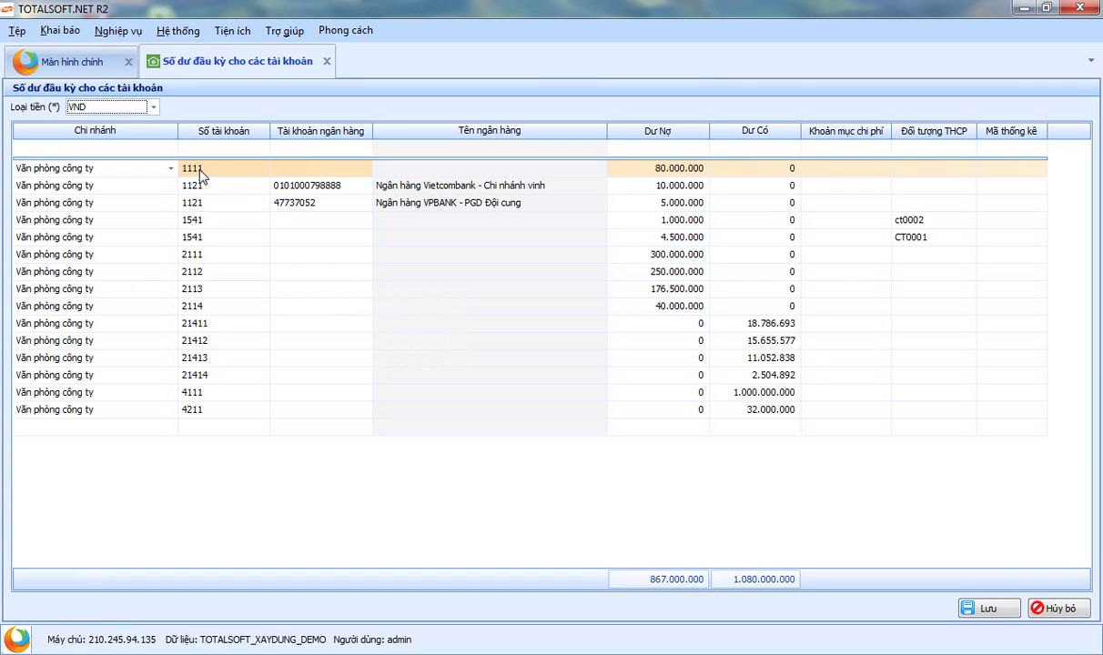
click(646, 172)
double_click(645, 169)
click(310, 191)
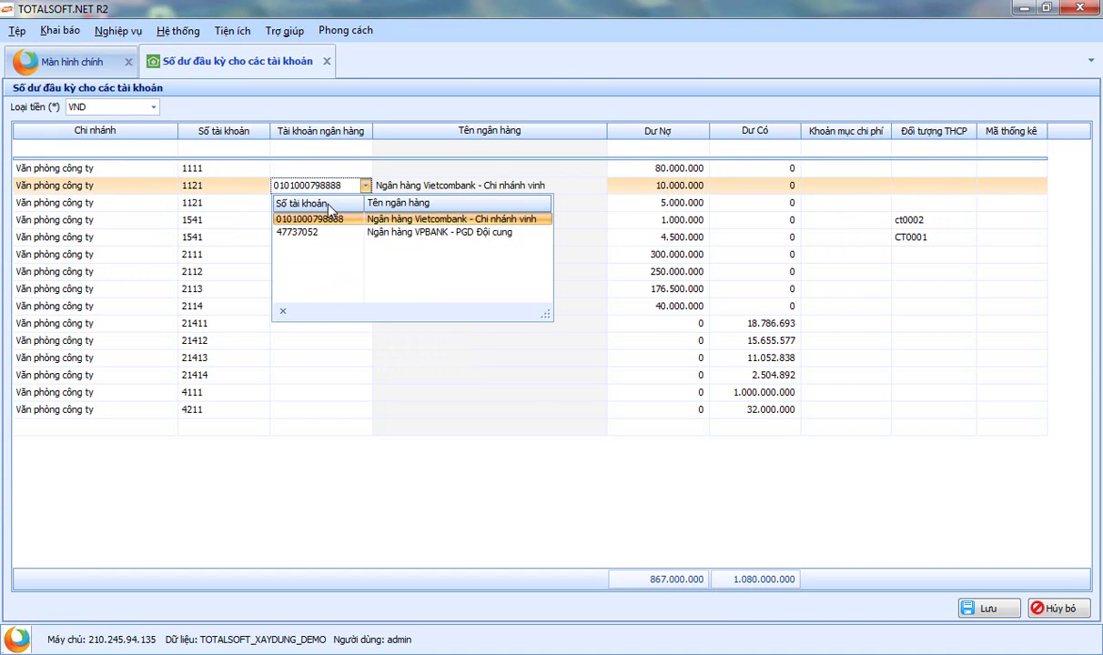
click(209, 490)
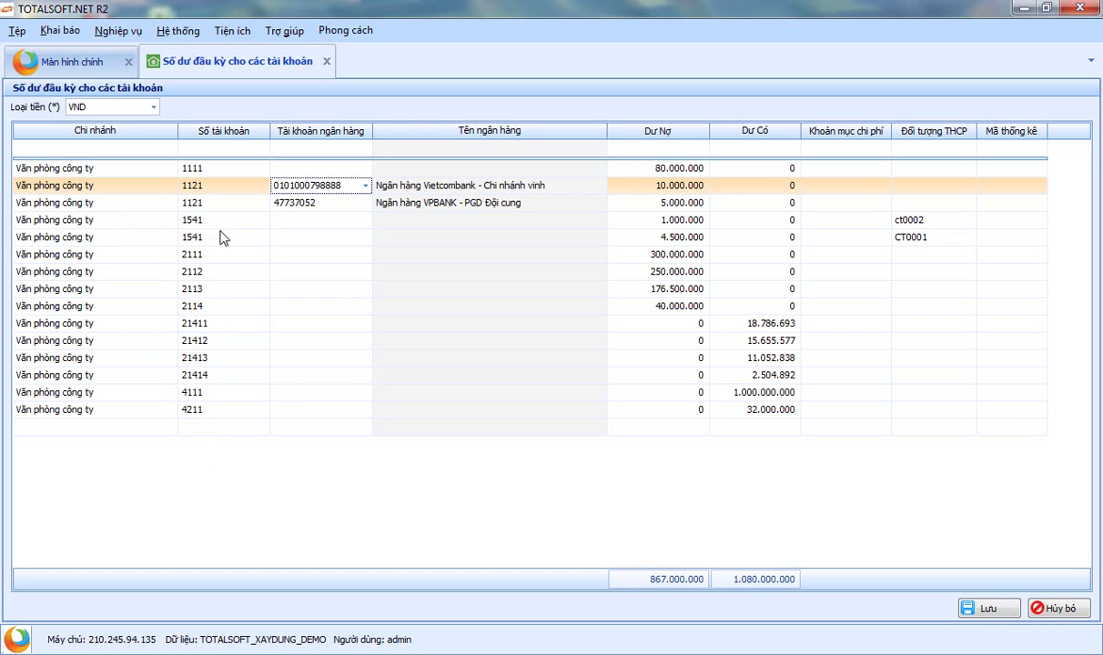
Add an opening balance row for branch Văn phòng công ty with account 1541, Chi phí sản xuất, kinh doanh dở dang công trình
click(162, 425)
click(171, 427)
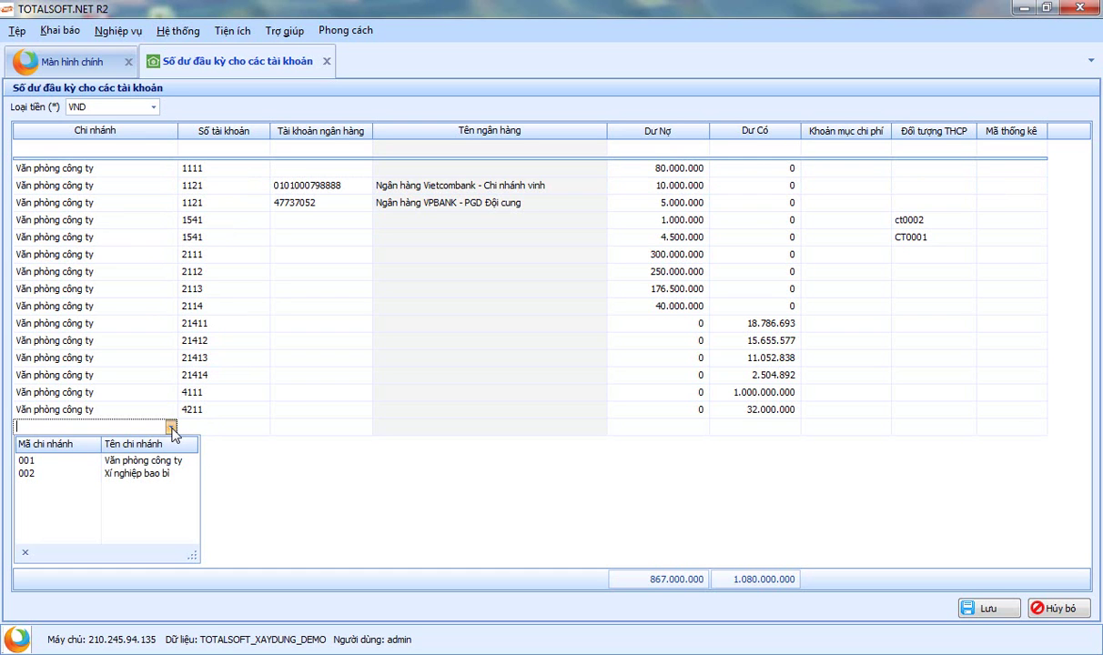
click(145, 461)
click(262, 427)
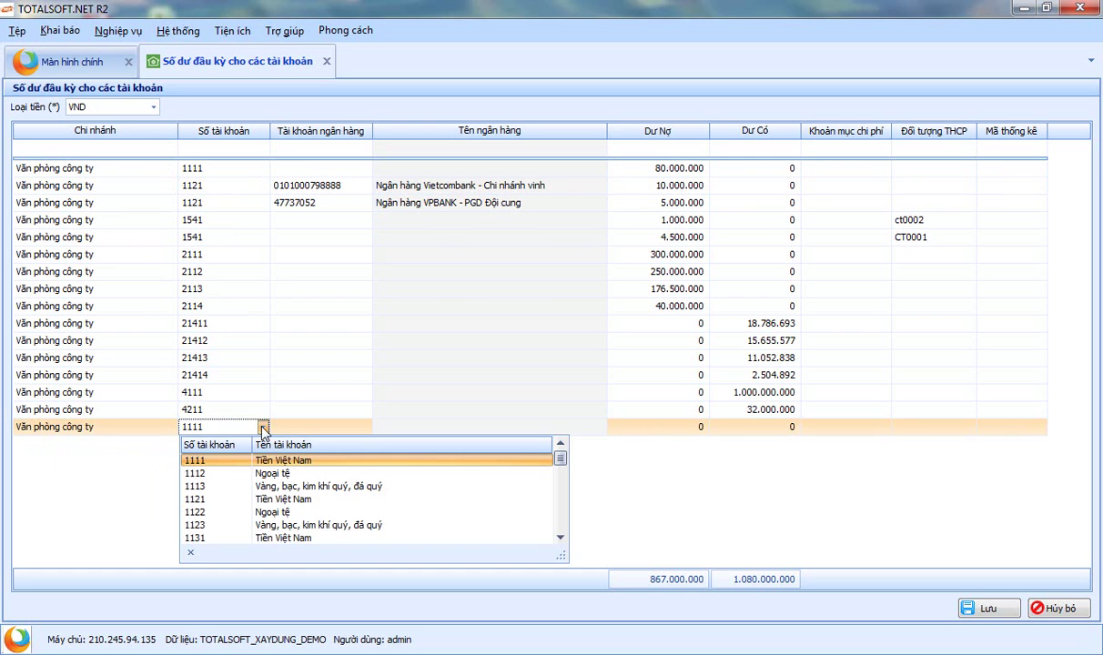
scroll(282, 502, down, 10)
scroll(282, 503, down, 2)
scroll(282, 502, up, 2)
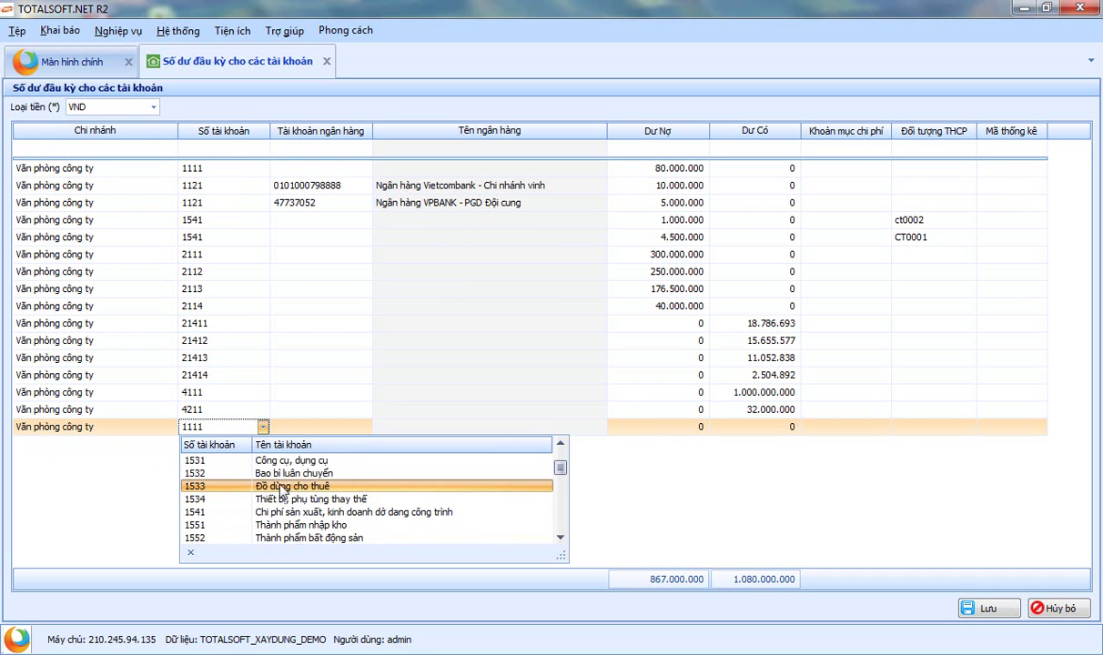
click(283, 514)
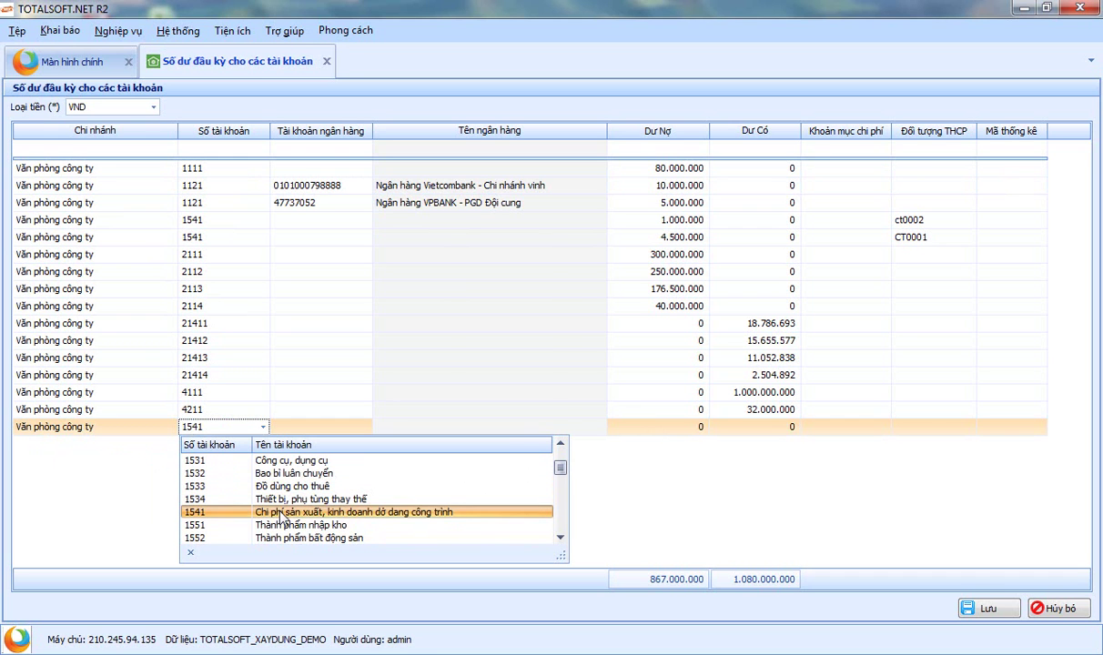
Give the new account 1541 row a debit balance of 5.000.000 and cost object Ct0003, Công trình QL 1A
click(678, 427)
text(5.000.)
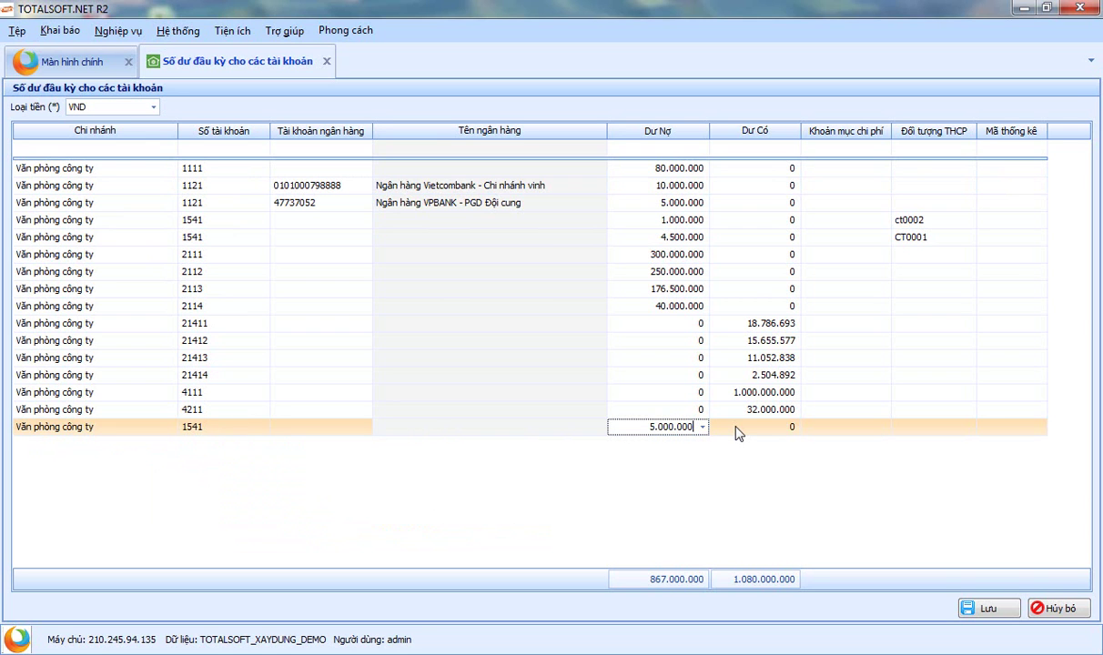
text(000)
key(Tab)
key(Tab)
key(Tab)
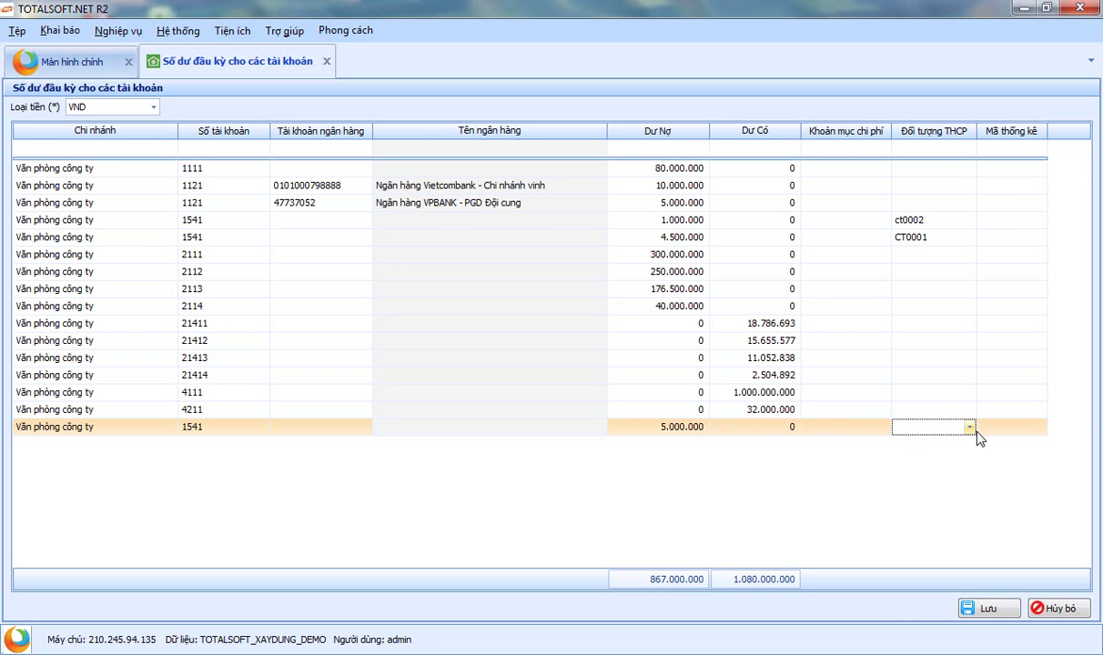
click(970, 427)
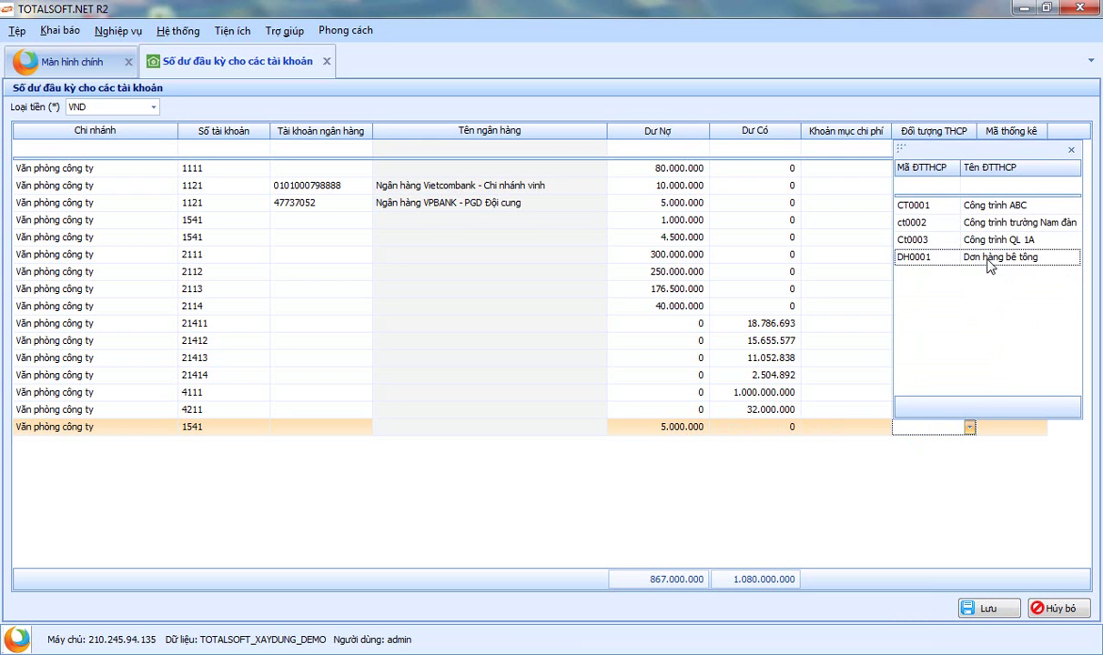
click(991, 240)
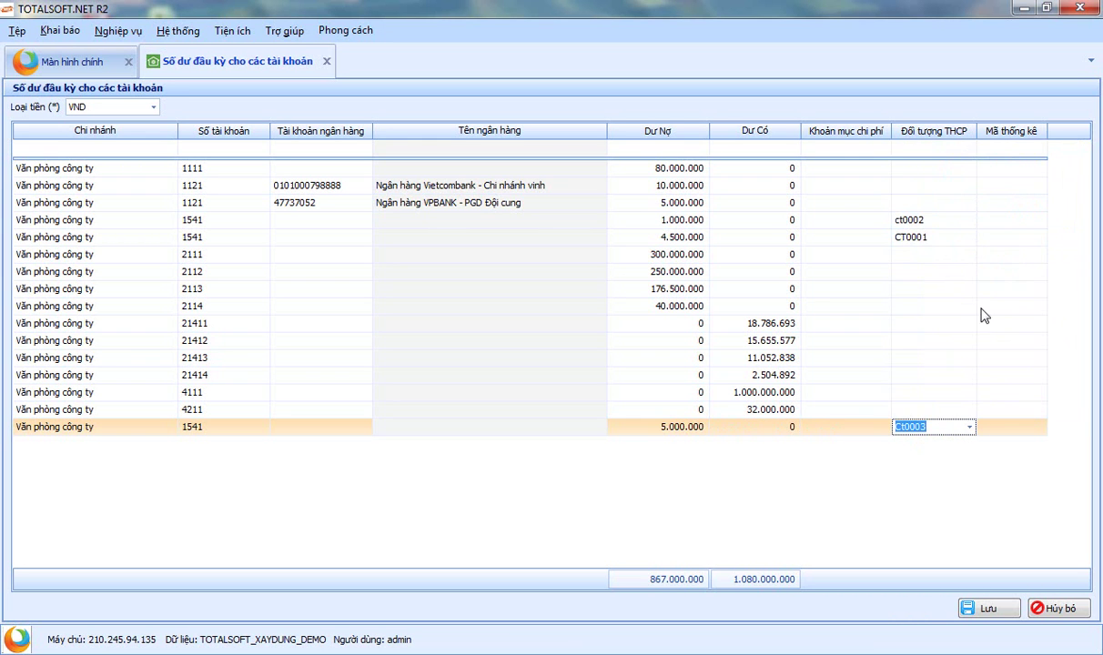
click(860, 465)
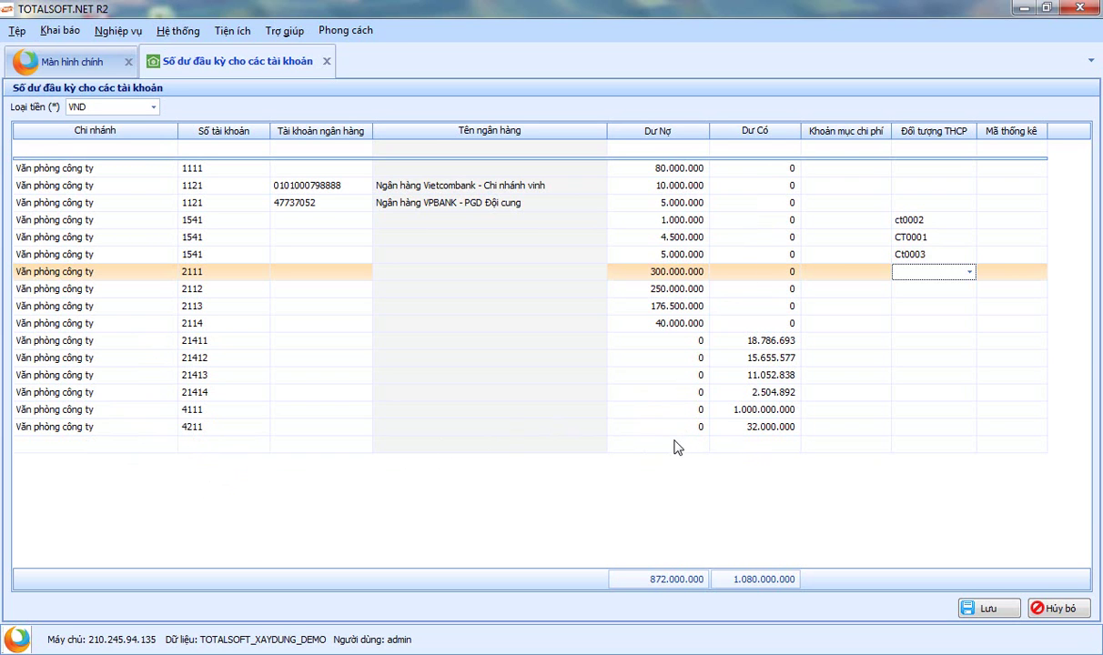
Save the account opening balances and close their declaration form
click(762, 446)
click(641, 446)
click(471, 444)
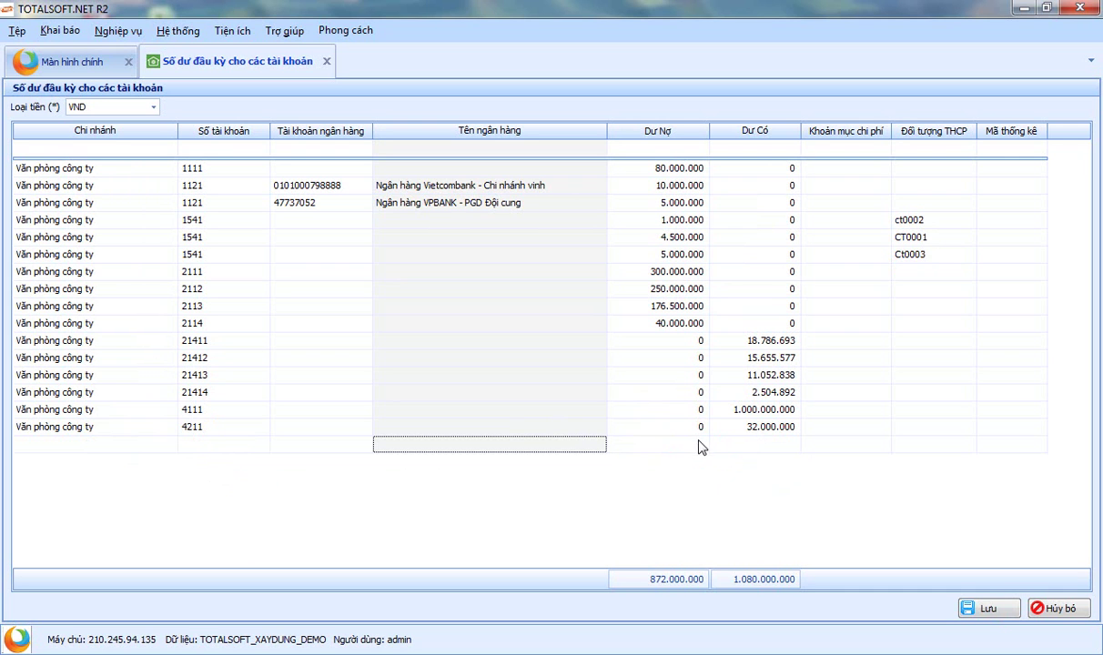
click(988, 608)
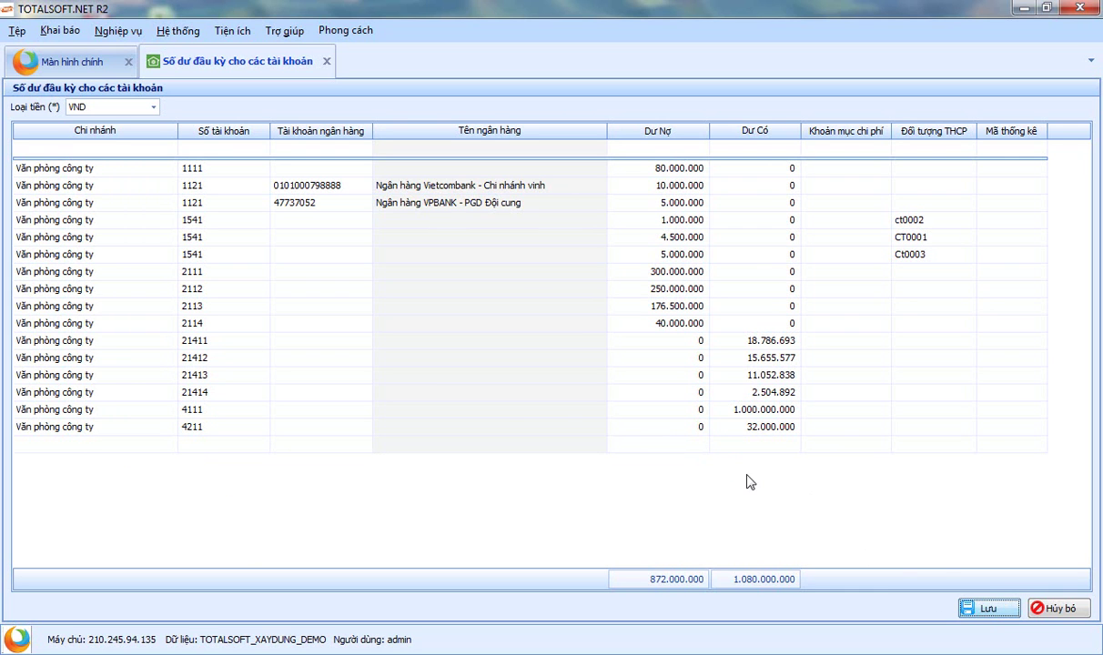
click(609, 402)
click(327, 62)
Open the customer and supplier (Công nợ) opening balances for account 131, Phải thu của khách hàng
click(63, 31)
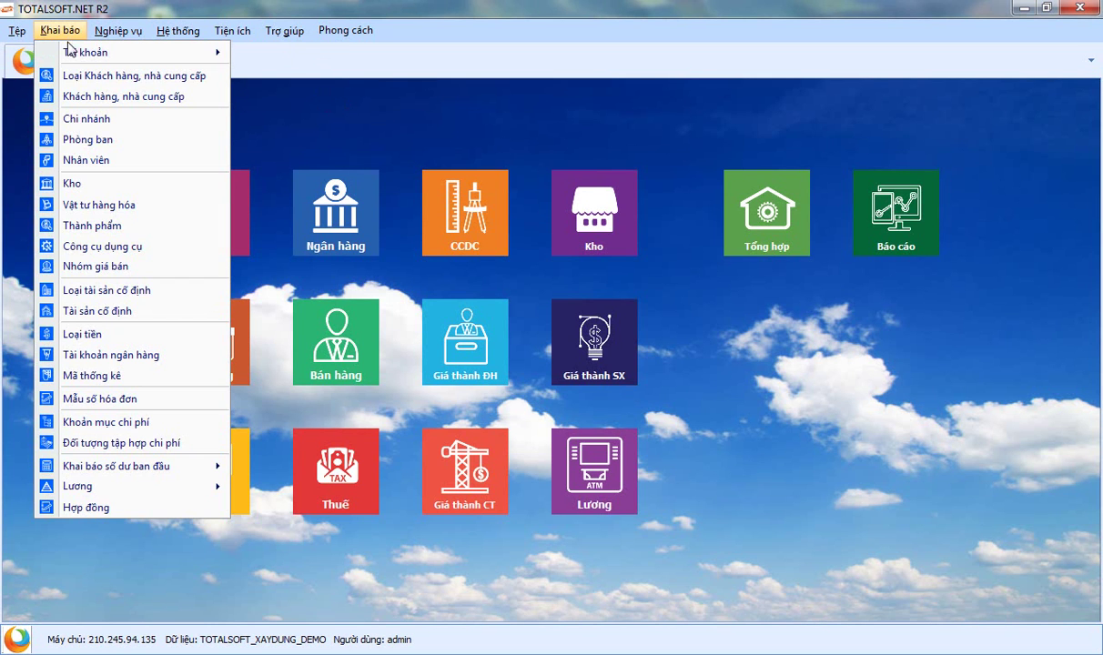
mouse_move(150, 466)
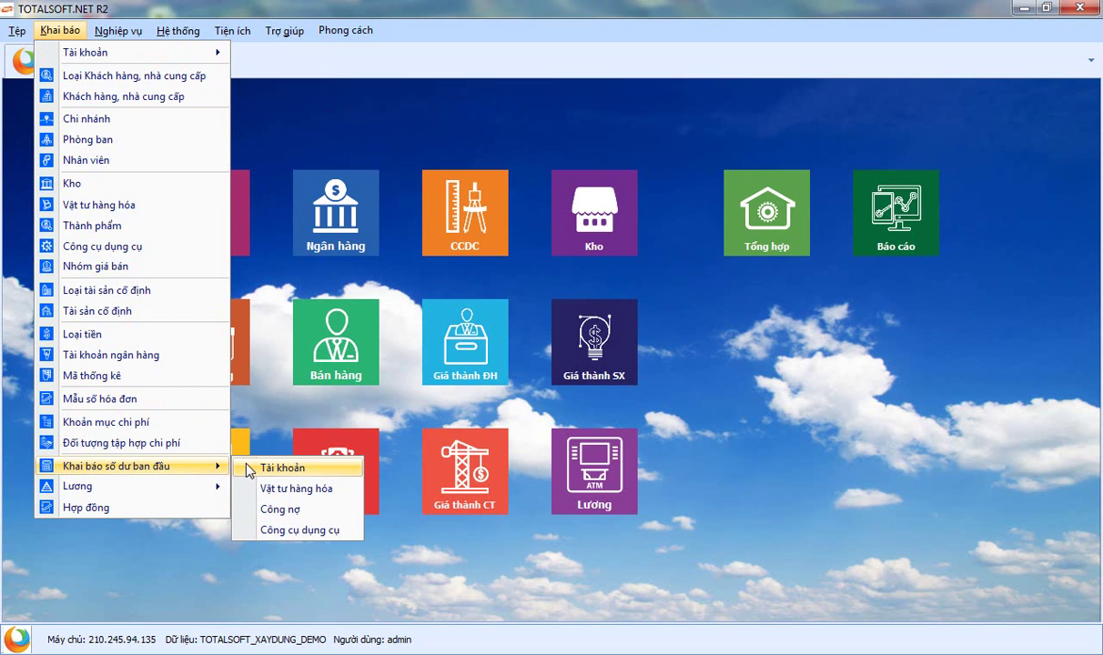
click(300, 512)
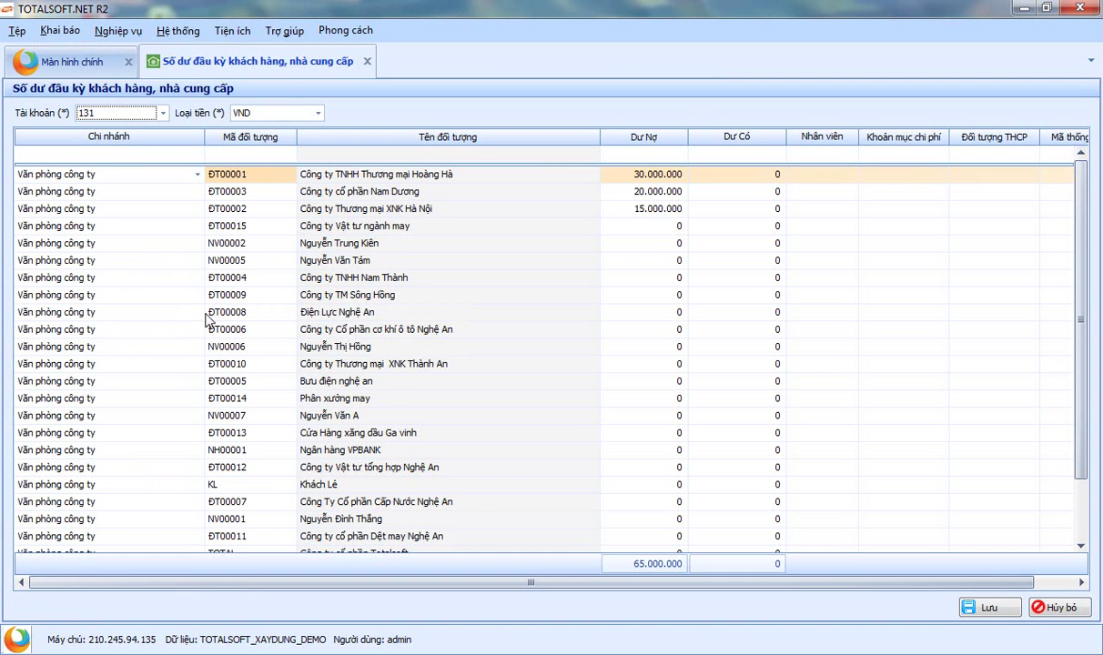
click(162, 113)
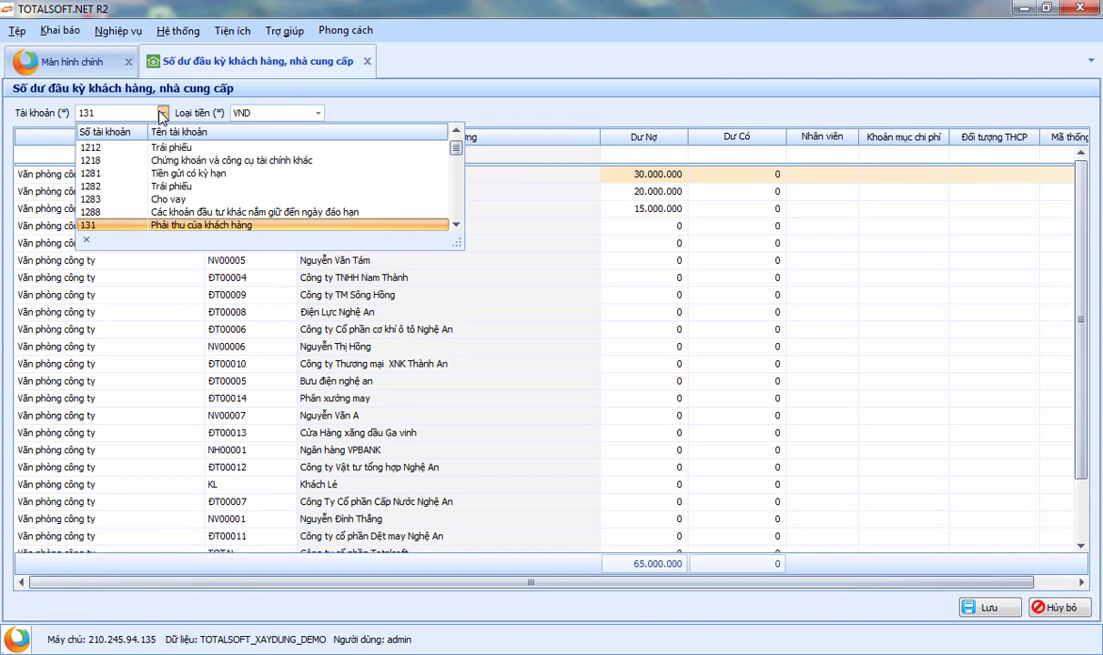
click(456, 224)
click(456, 224)
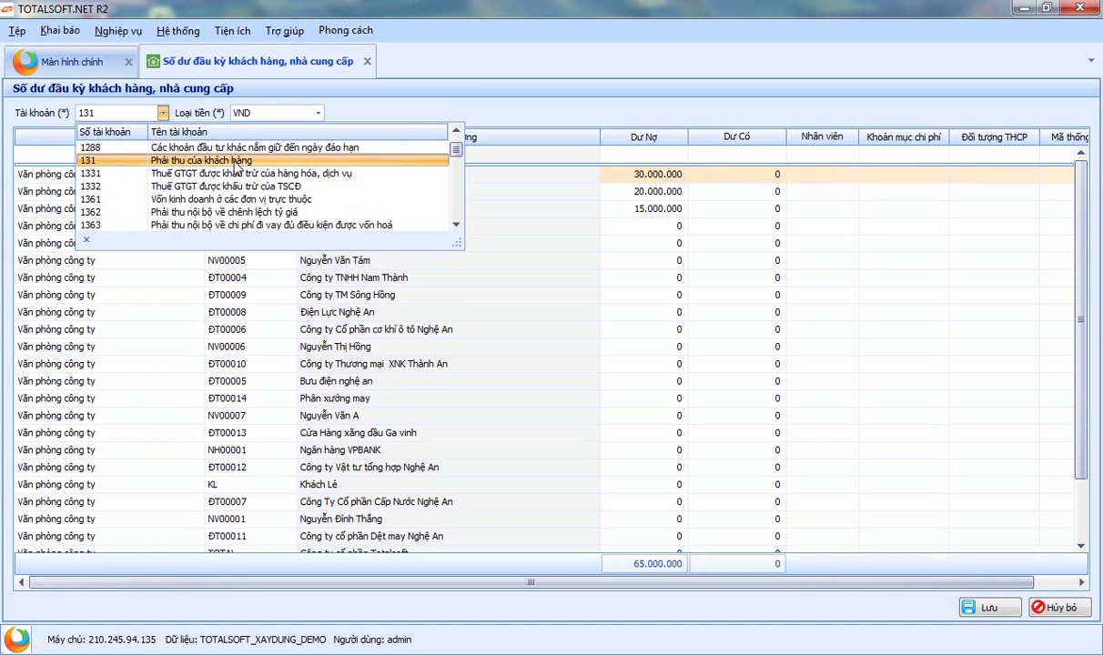
click(205, 161)
mouse_move(1077, 314)
mouse_down()
mouse_move(1092, 385)
mouse_move(1074, 316)
mouse_up()
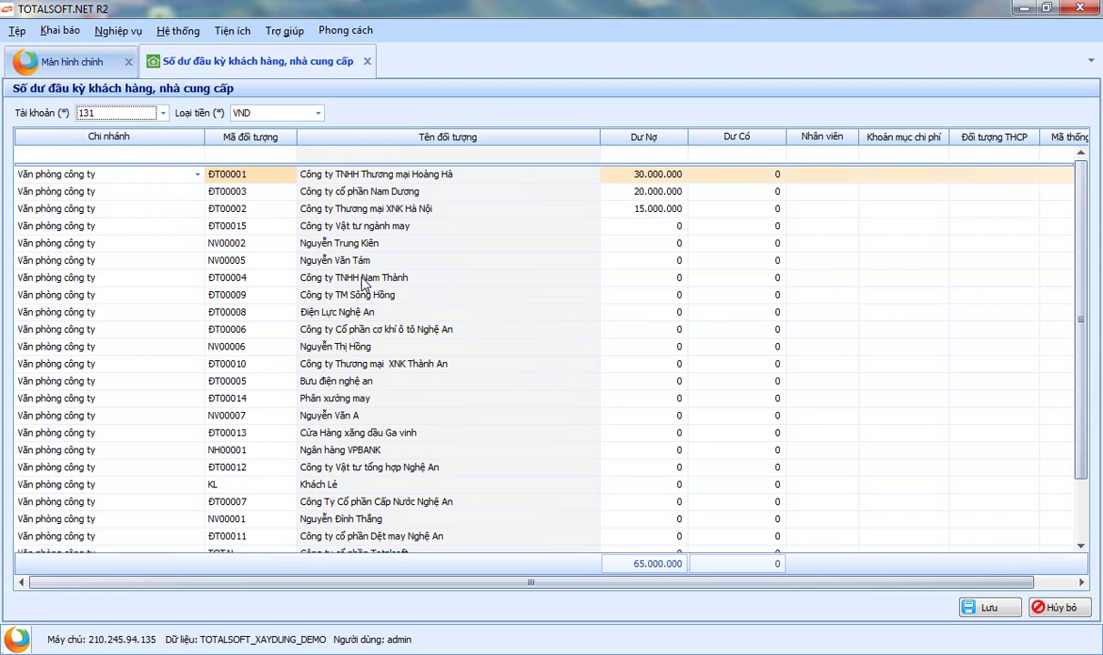
Set the account 131 debit balance of Công ty Vật tư ngành may to 500.000 and save the receivable balances
click(344, 229)
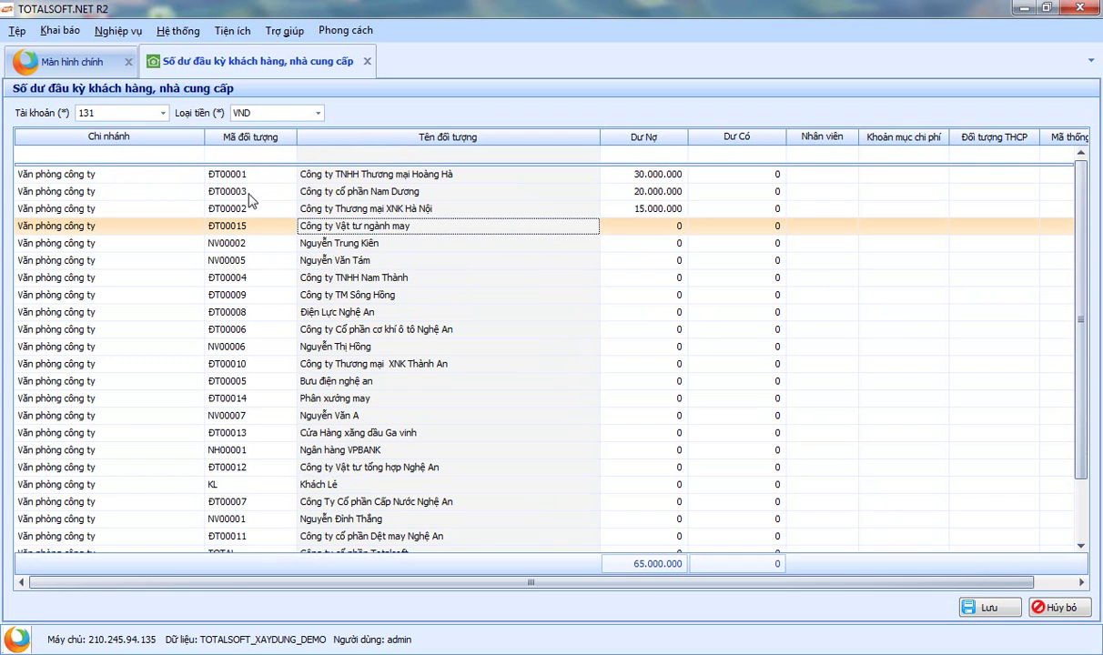
click(369, 176)
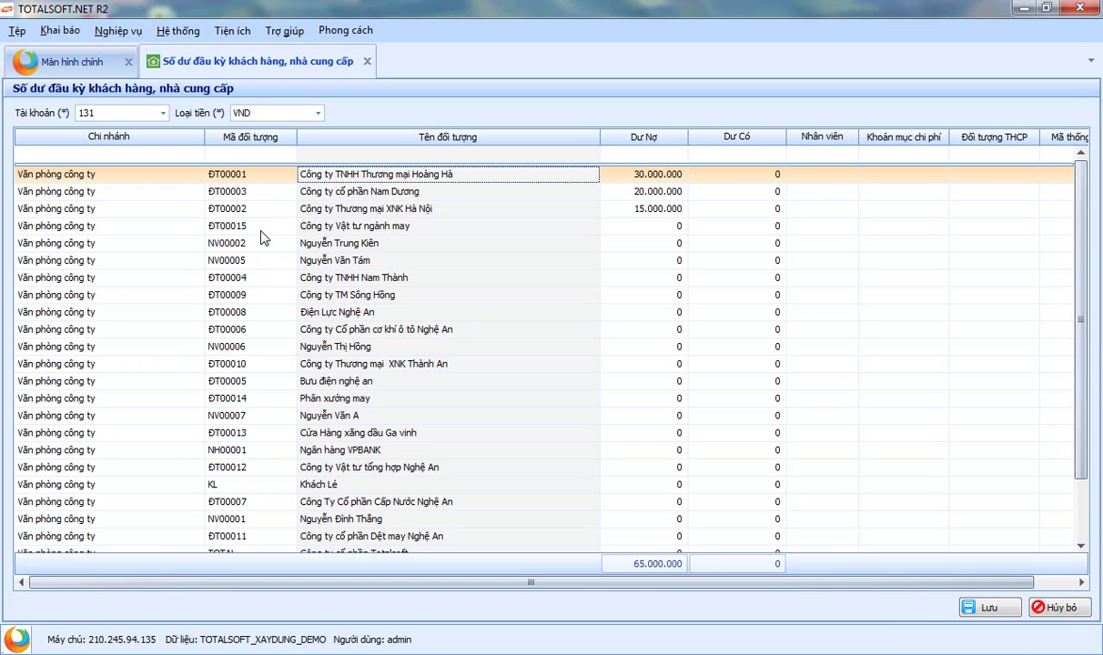
click(351, 209)
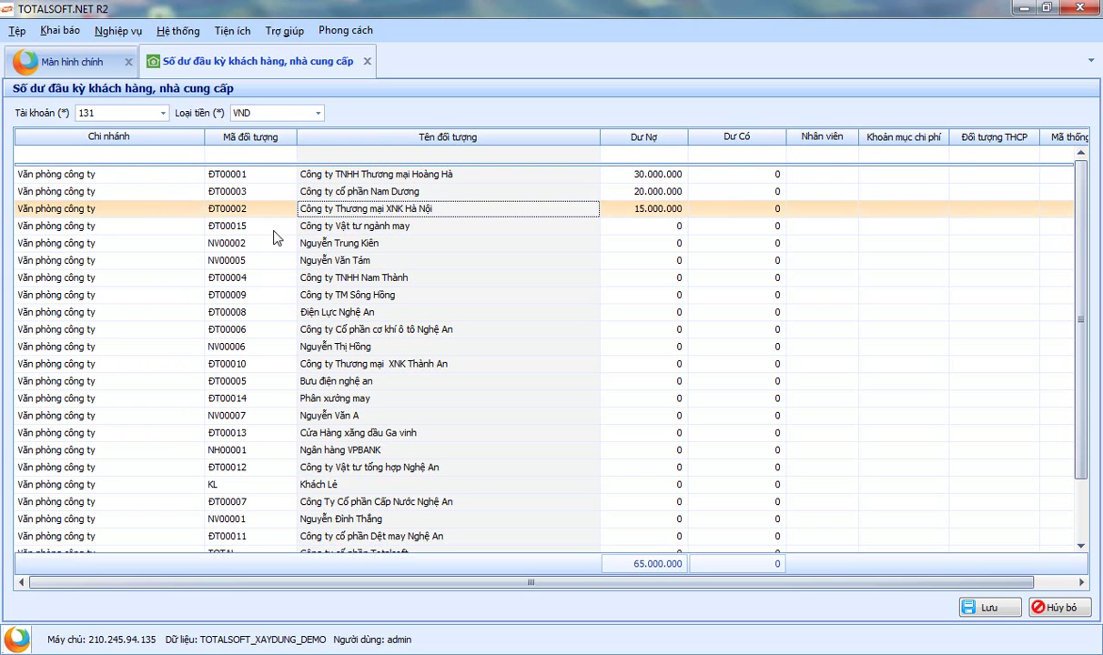
click(266, 228)
click(335, 227)
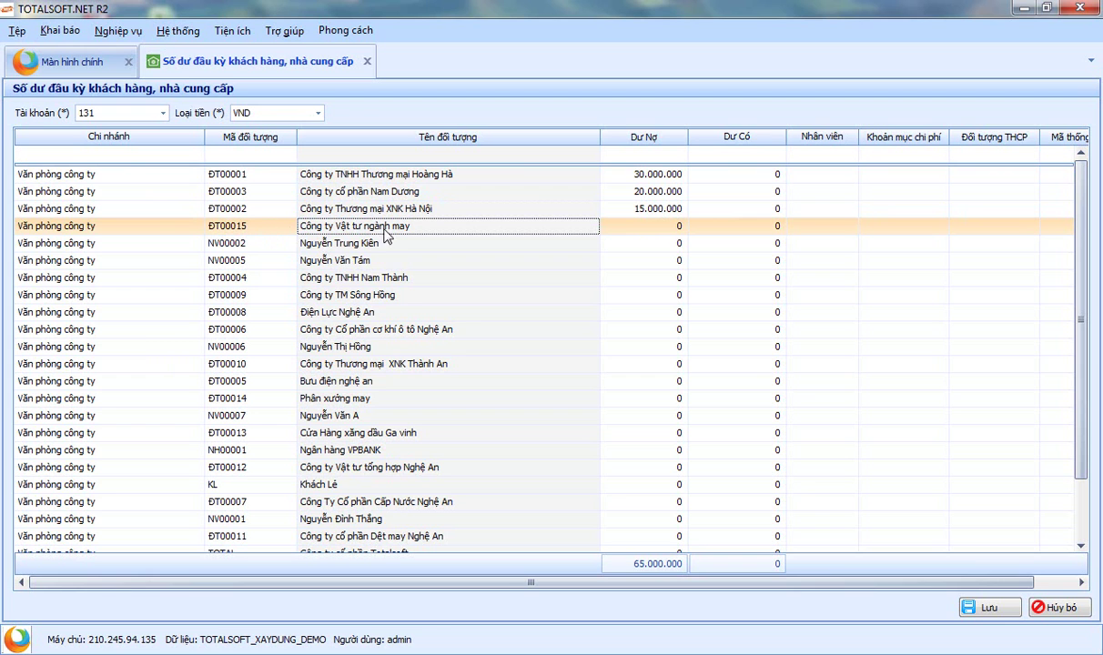
click(626, 229)
double_click(659, 229)
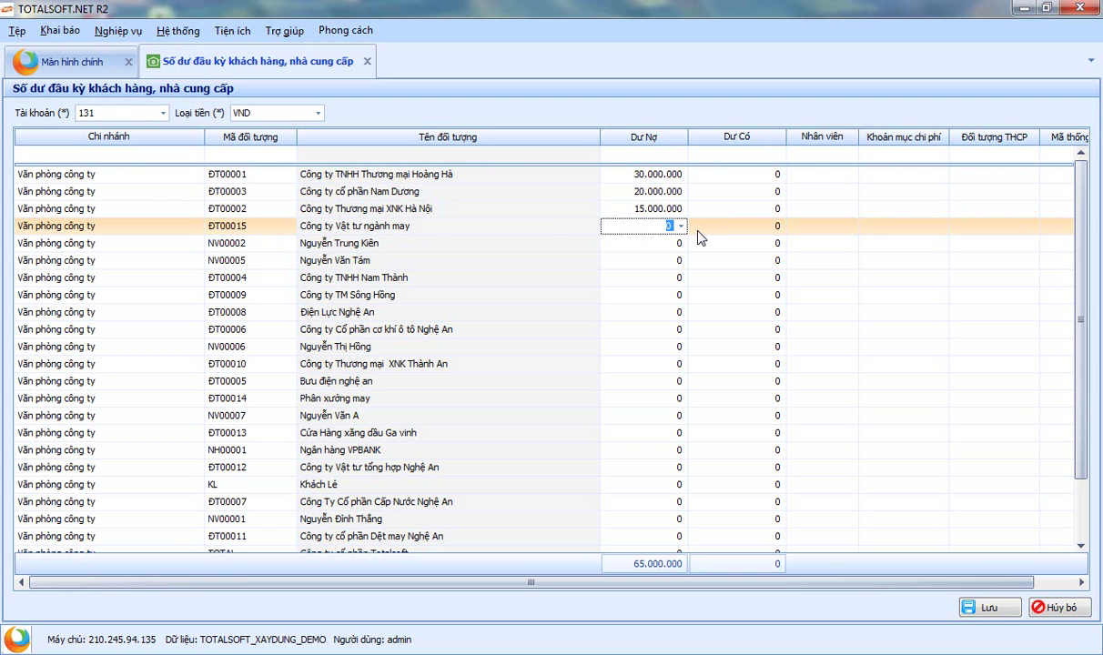
text(50.000)
key(Tab)
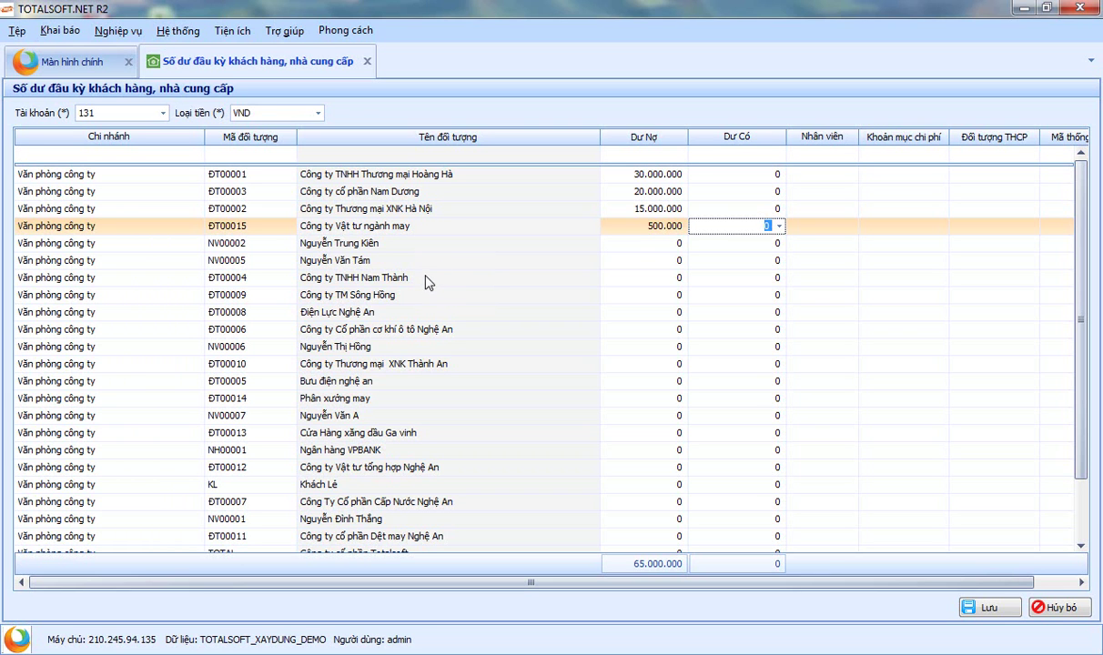
click(986, 610)
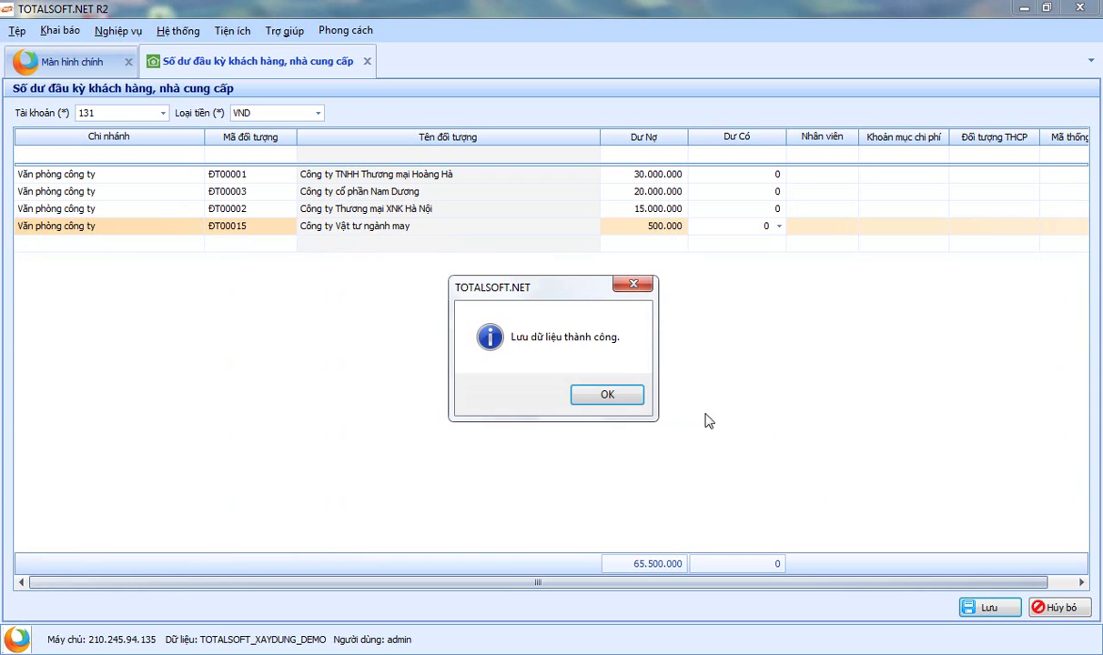
click(600, 397)
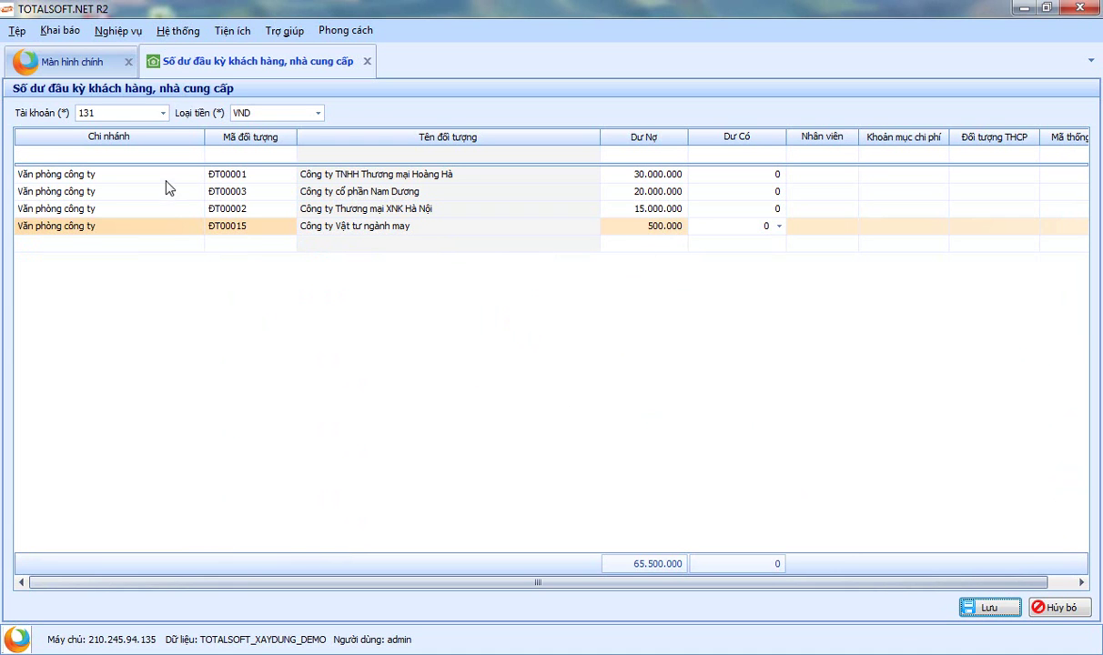
Switch the opening balances to account 331, Phải trả cho người bán
click(163, 112)
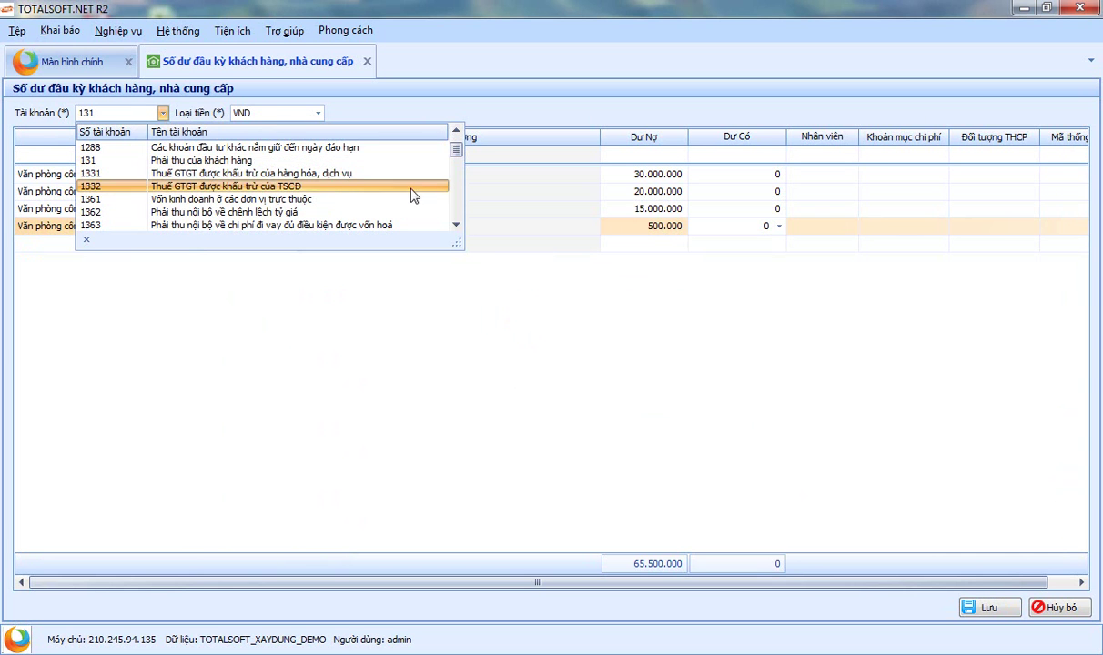
scroll(454, 164, down, 10)
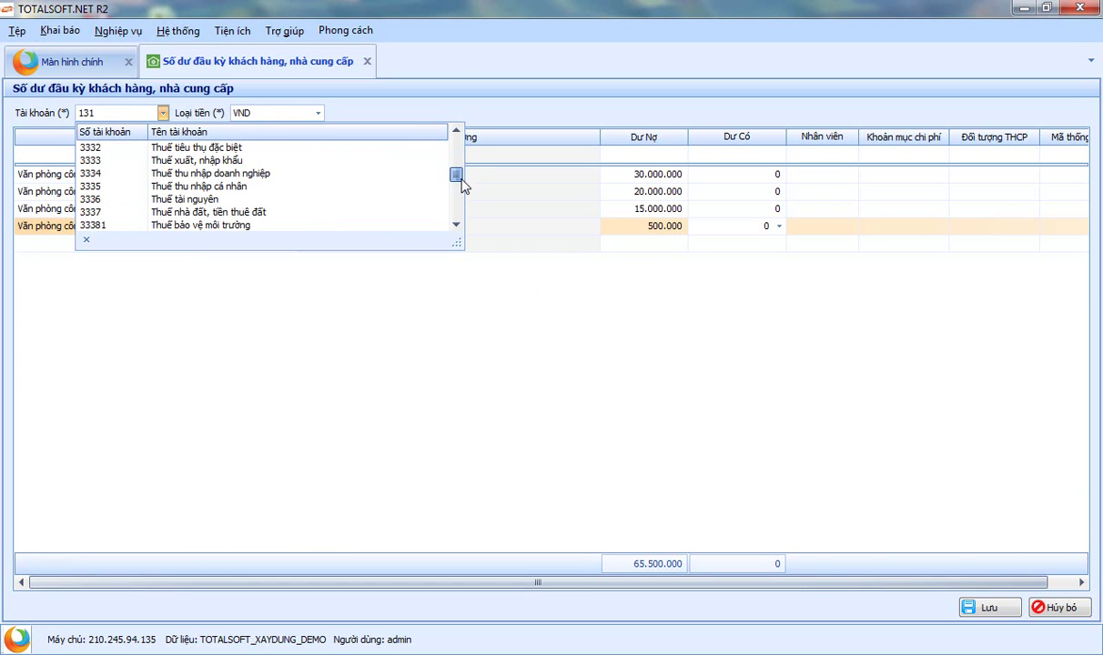
scroll(451, 155, up, 2)
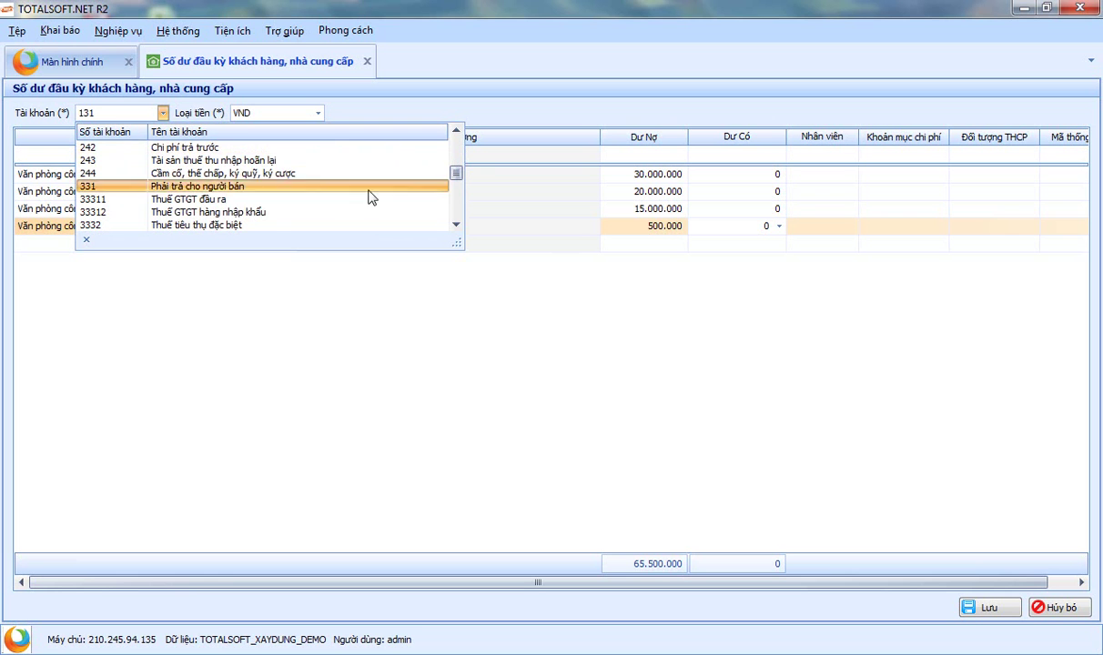
click(134, 186)
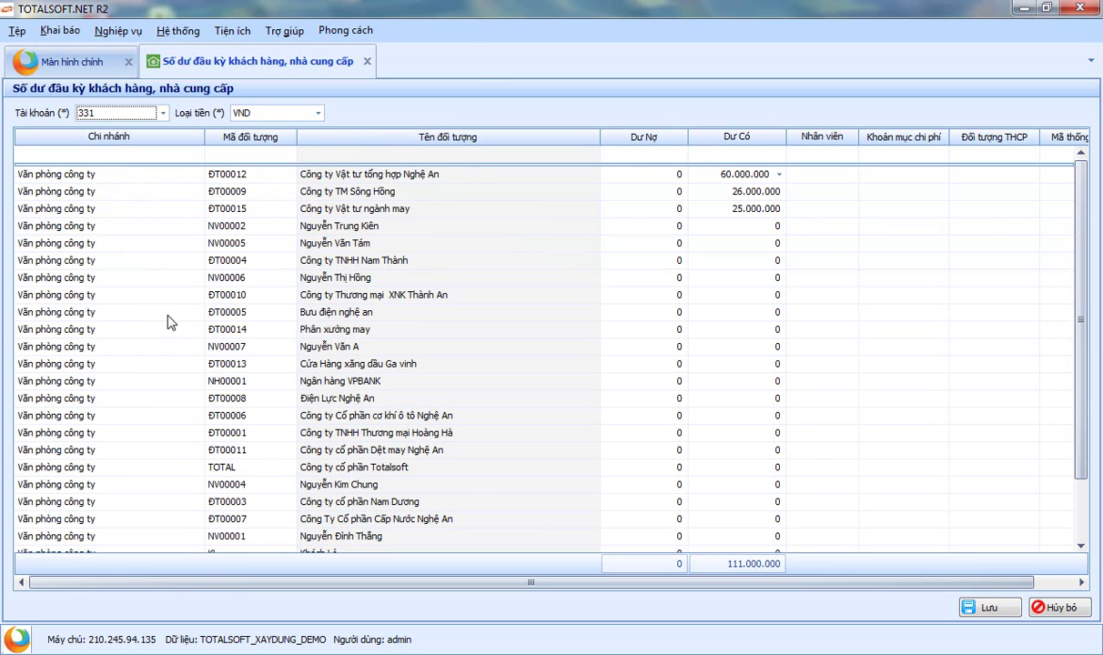
Set the account 331 credit balance of Công ty TNHH Nam Thành to 5.000.000
scroll(1087, 333, down, 1)
scroll(1086, 332, up, 1)
click(387, 259)
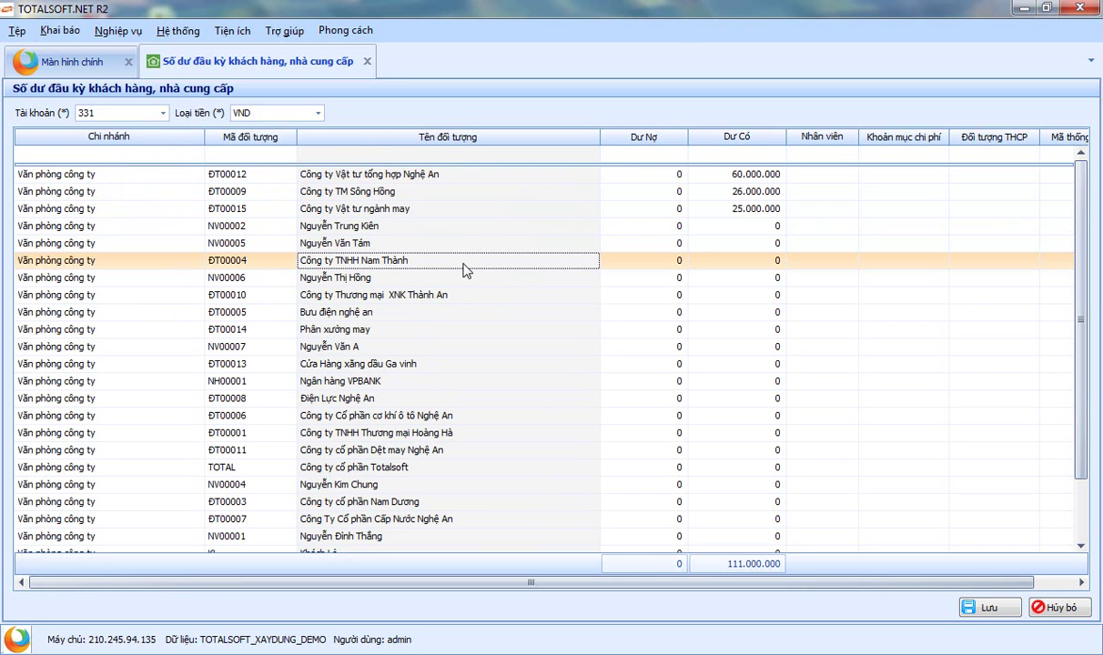
click(712, 261)
drag(726, 261, 806, 276)
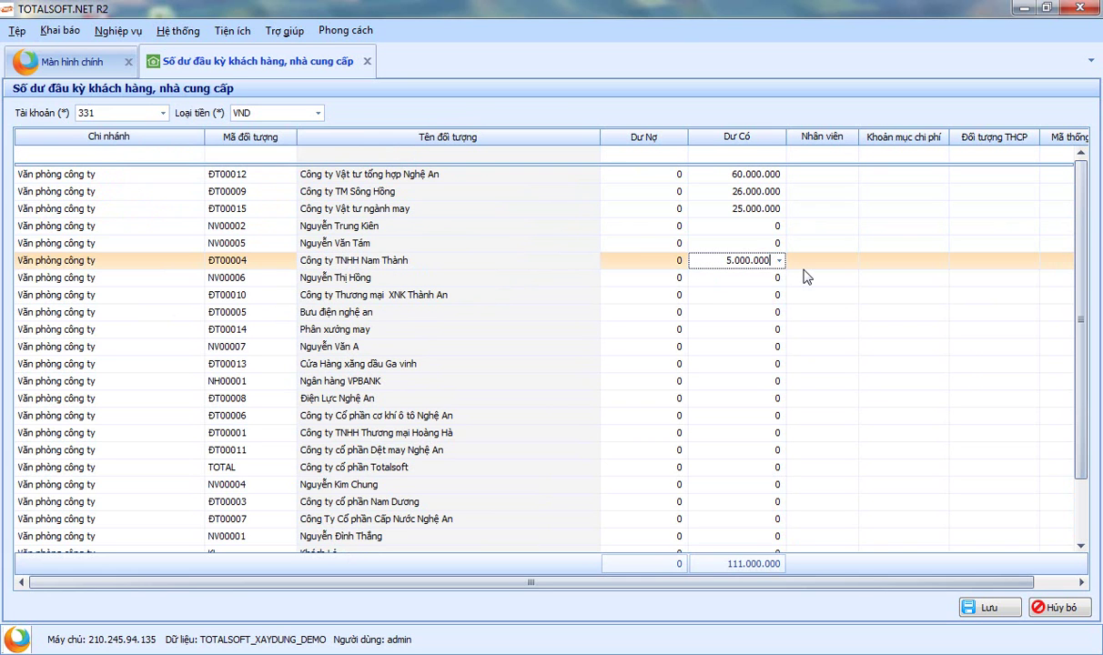
click(265, 262)
Save the account 331 supplier balances and close the customer and supplier opening balance form
click(978, 608)
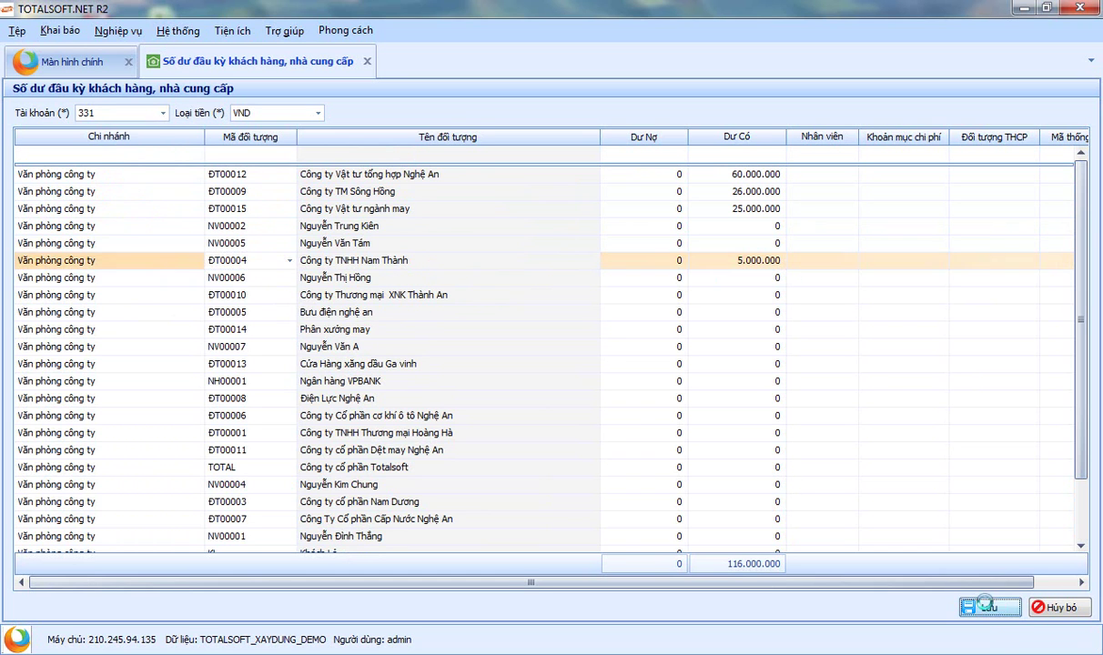
click(600, 398)
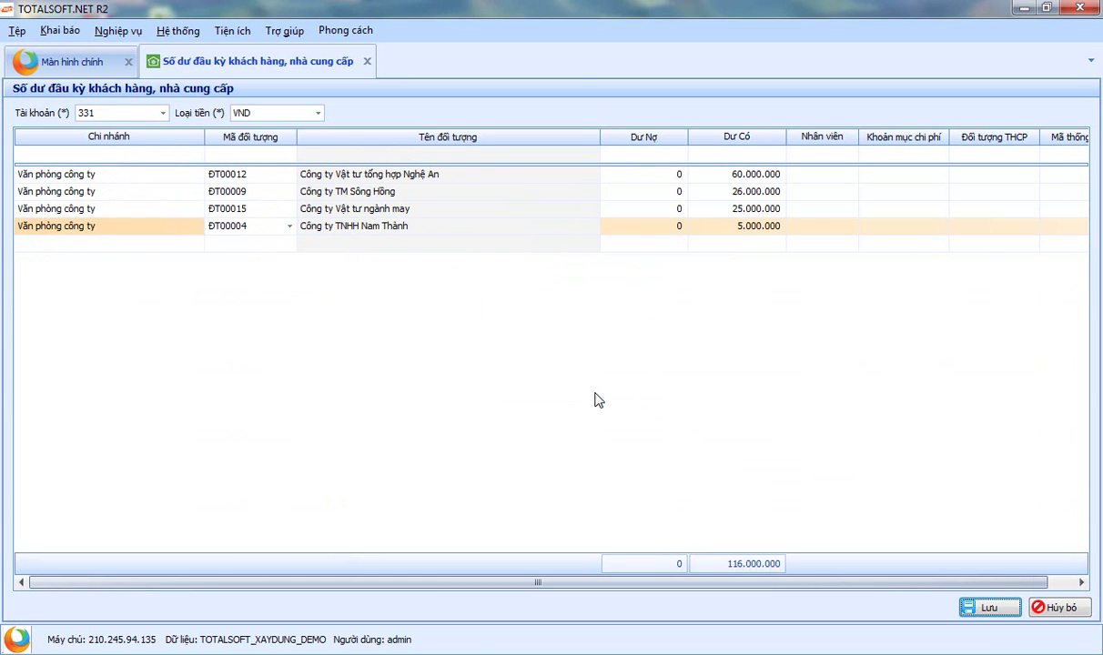
click(367, 61)
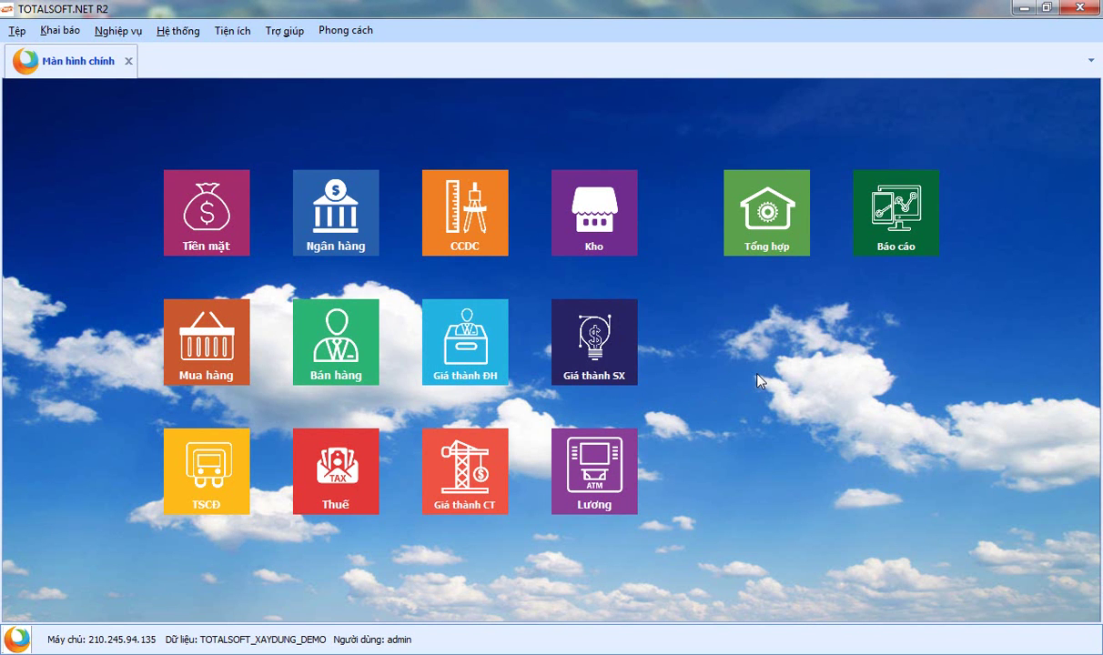